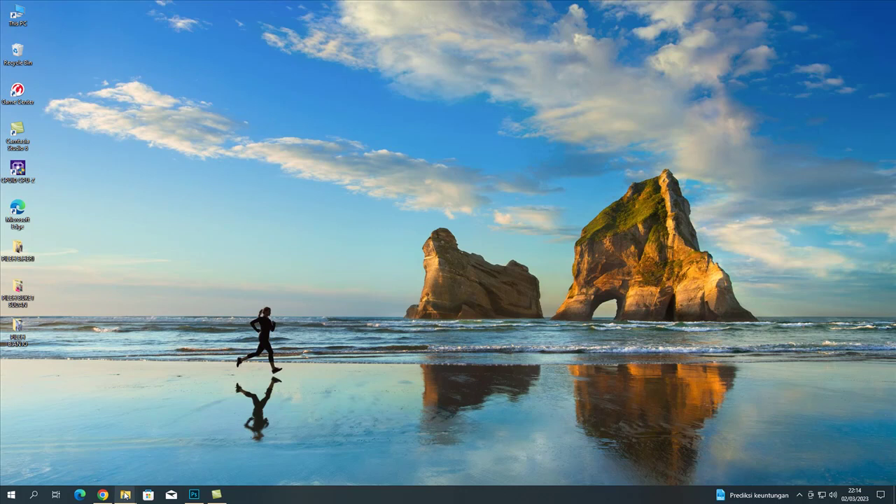
Step: Crop the graduation portrait tighter around the graduate to 8 × 12 in at 300 px/in
click(194, 495)
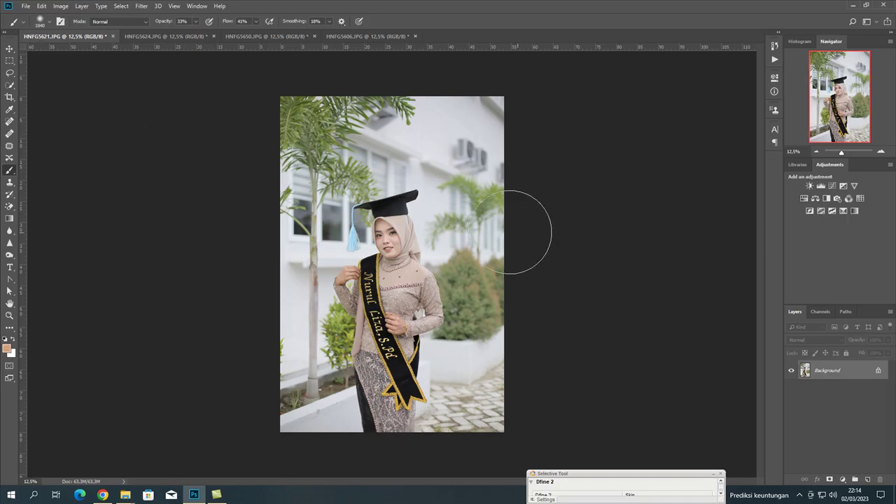
key(c)
click(395, 112)
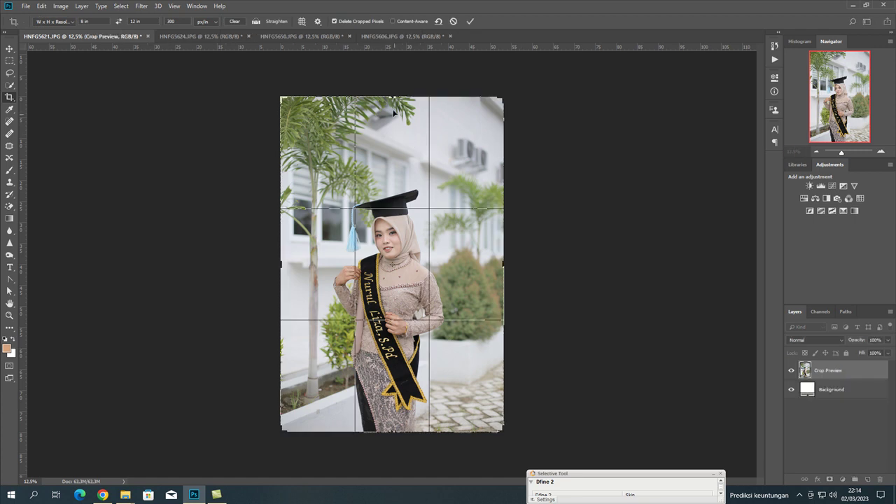
mouse_move(393, 99)
mouse_down()
mouse_move(494, 112)
mouse_move(485, 115)
mouse_up()
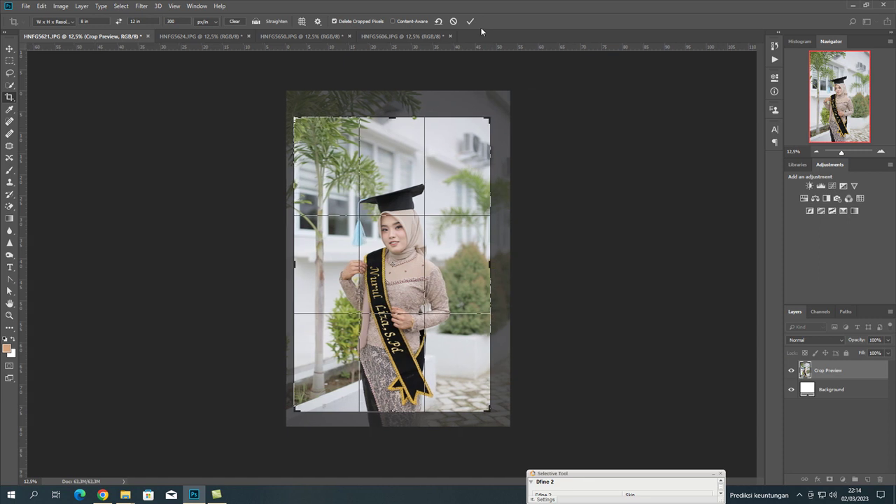
key(Return)
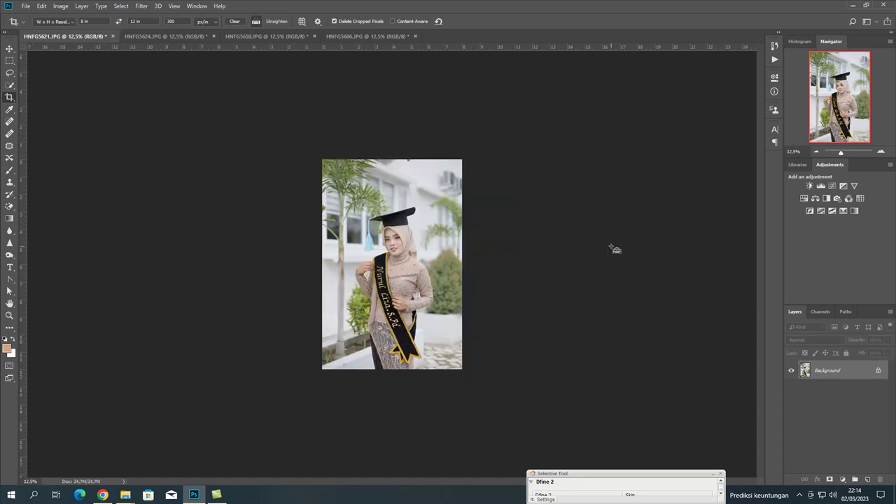
Step: Duplicate the cropped background onto a new Layer 1 and zoom in
key(ctrl+j)
key(ctrl+plus)
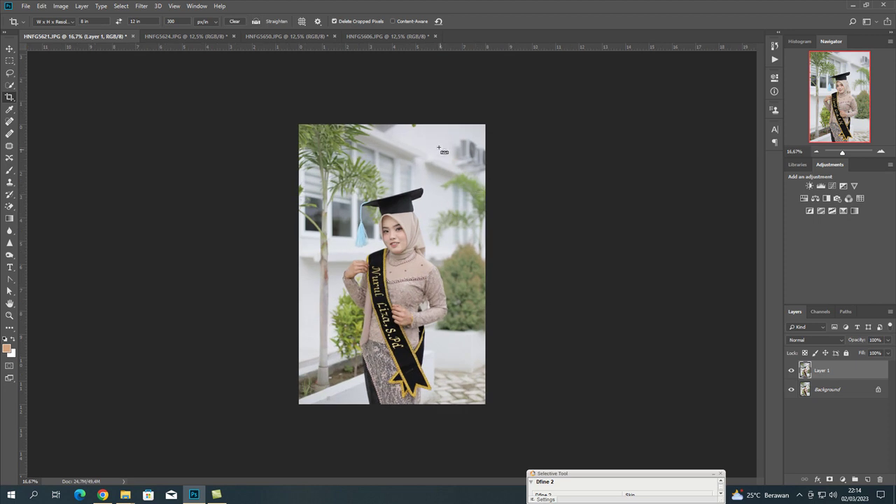
click(142, 8)
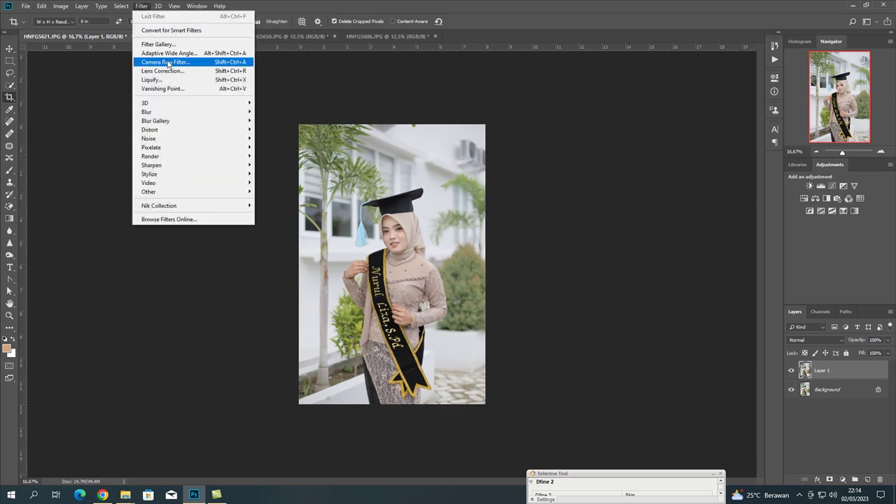
Step: Apply the Untitled-22 Camera Raw preset to Layer 1 with a before/after comparison view
click(170, 61)
click(848, 87)
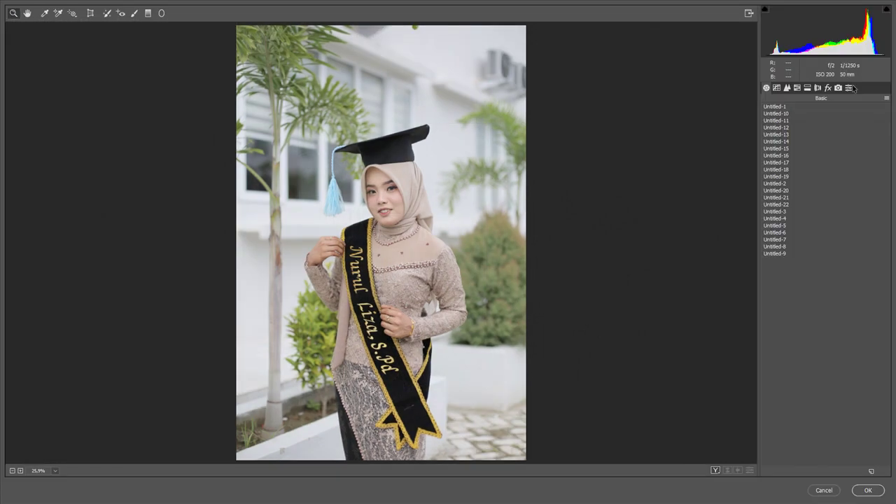
click(779, 206)
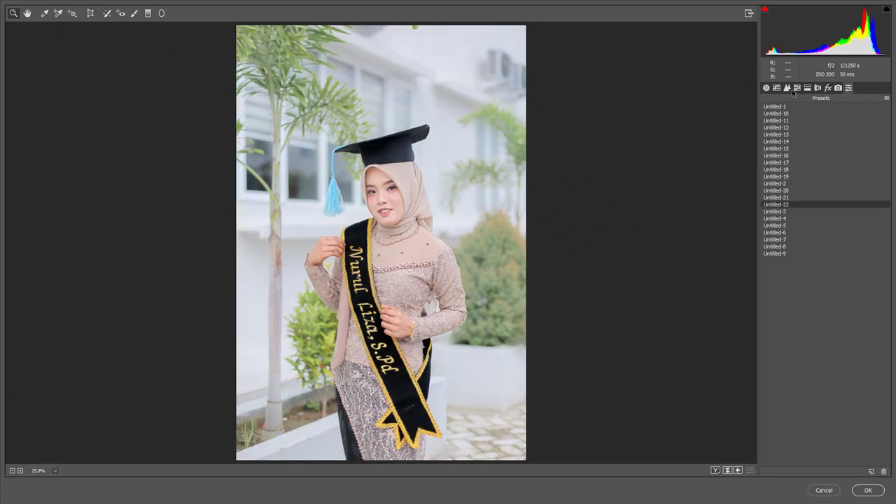
click(766, 88)
key(q)
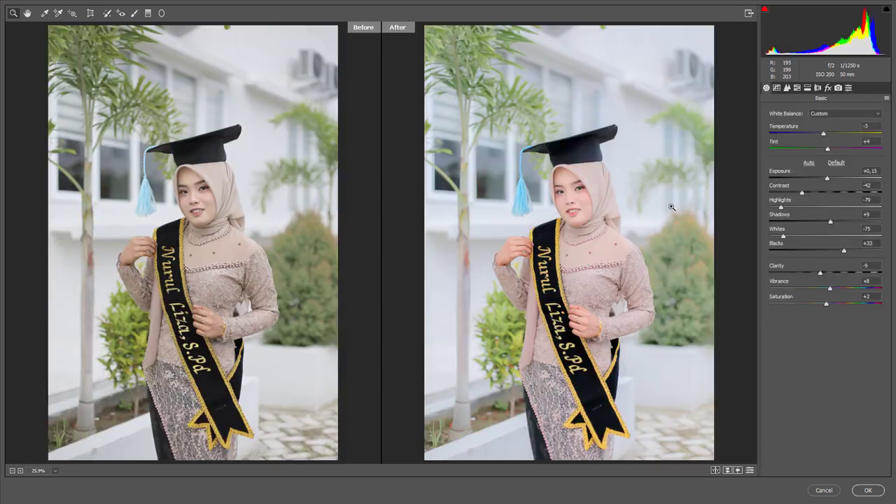
key(ctrl+plus)
Step: Keep Exposure at 0.00 after briefly trying -0.05
click(827, 179)
double_click(826, 179)
drag(825, 180, 824, 180)
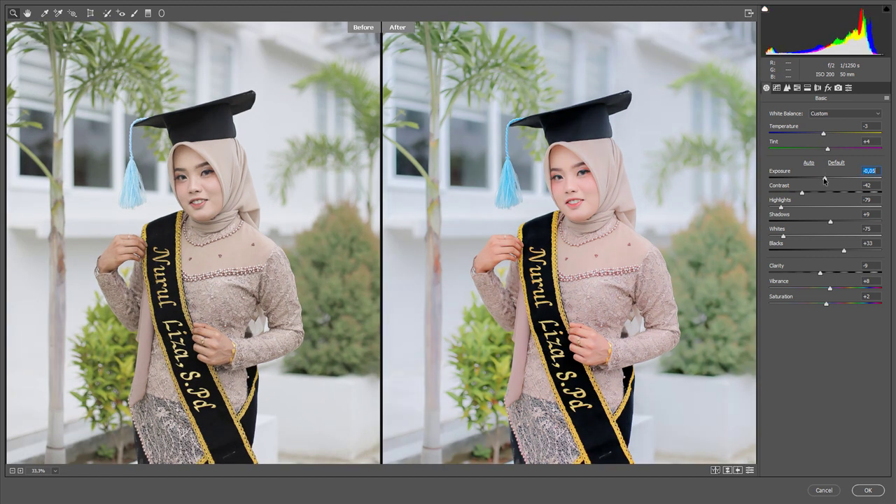
double_click(823, 179)
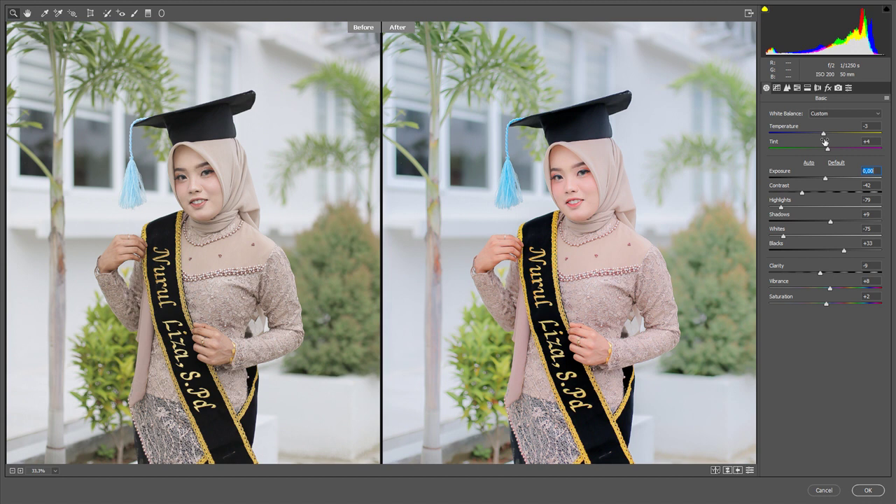
Step: Set Tint +7, Contrast -29, Blacks +56 and Saturation -3
click(827, 148)
drag(828, 150, 829, 150)
drag(802, 192, 809, 193)
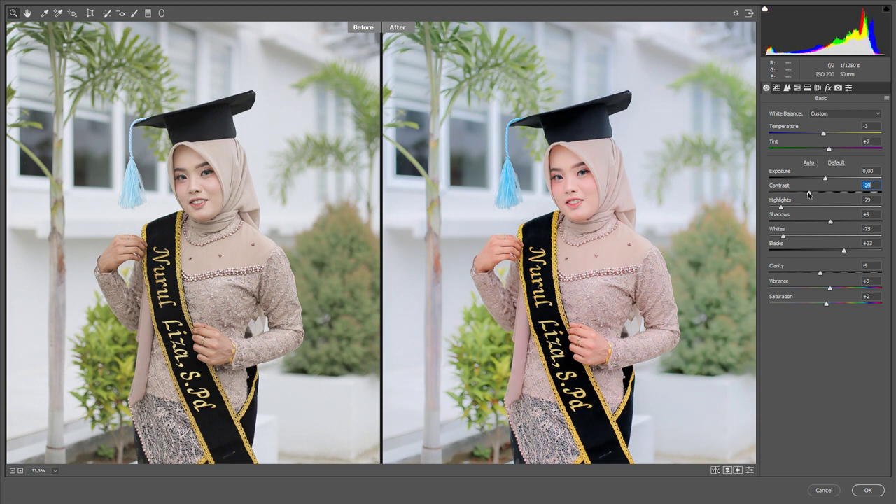
drag(844, 252, 857, 252)
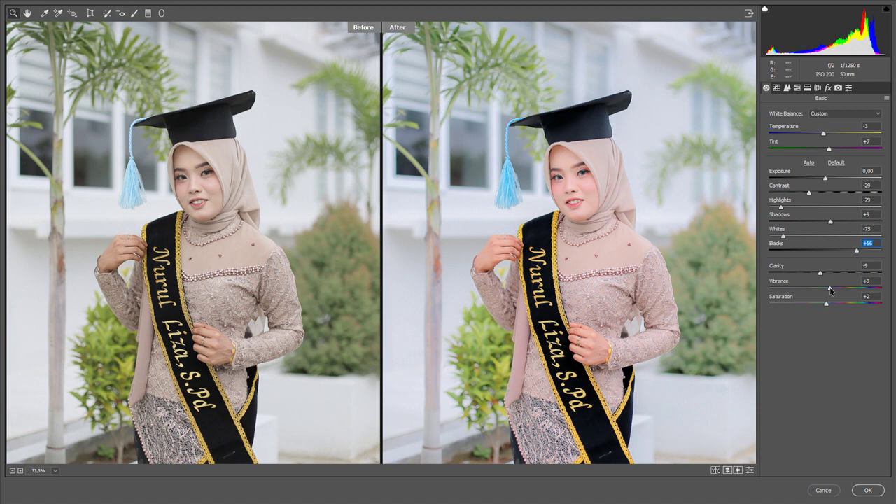
drag(827, 304, 823, 305)
Step: Raise the parametric tone curve Darks to about +14 and Highlights to about +49
click(777, 88)
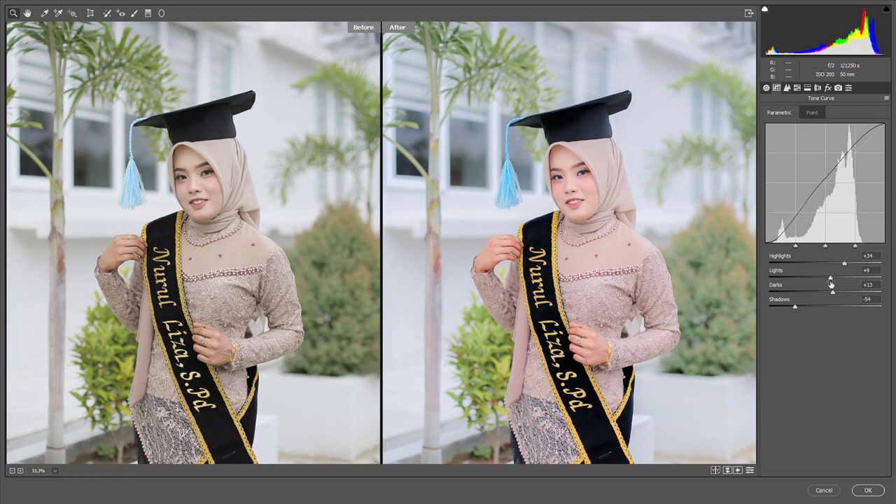
drag(832, 292, 835, 294)
mouse_move(845, 263)
mouse_down()
mouse_move(853, 264)
mouse_move(832, 279)
mouse_up()
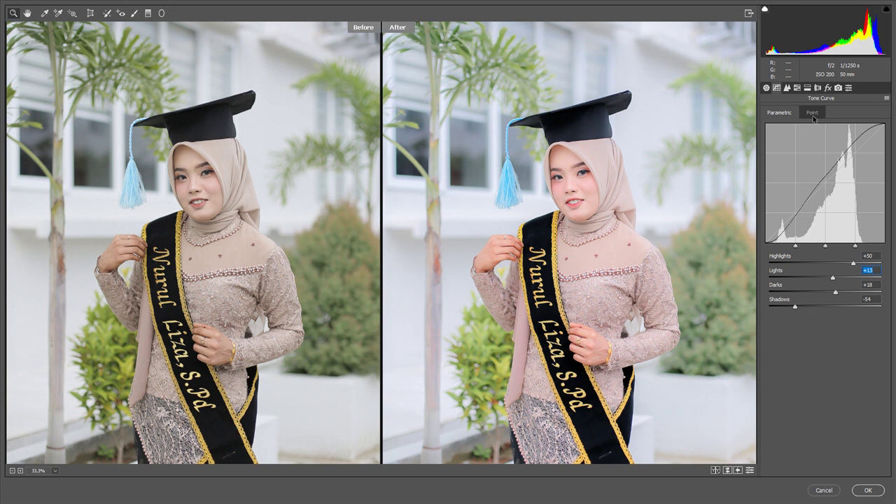
Step: Set sharpening Amount to 41 and Clarity to -4
click(786, 88)
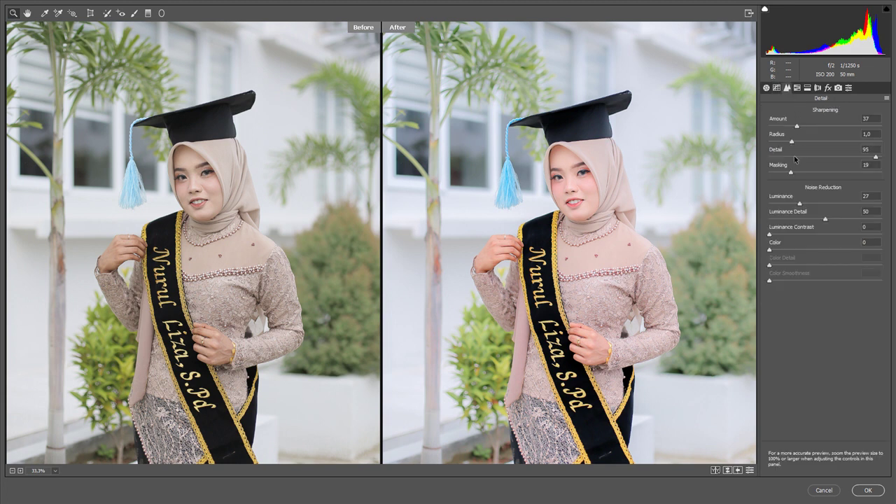
drag(798, 127, 802, 127)
click(766, 88)
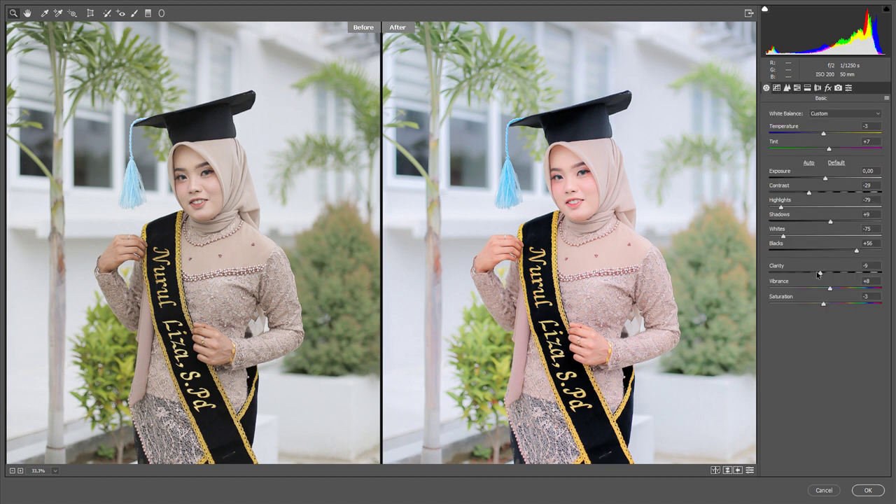
drag(820, 274, 824, 276)
Step: Lift curve Shadows to -48, then set sharpening Amount 39 and Luminance noise reduction 23
click(776, 87)
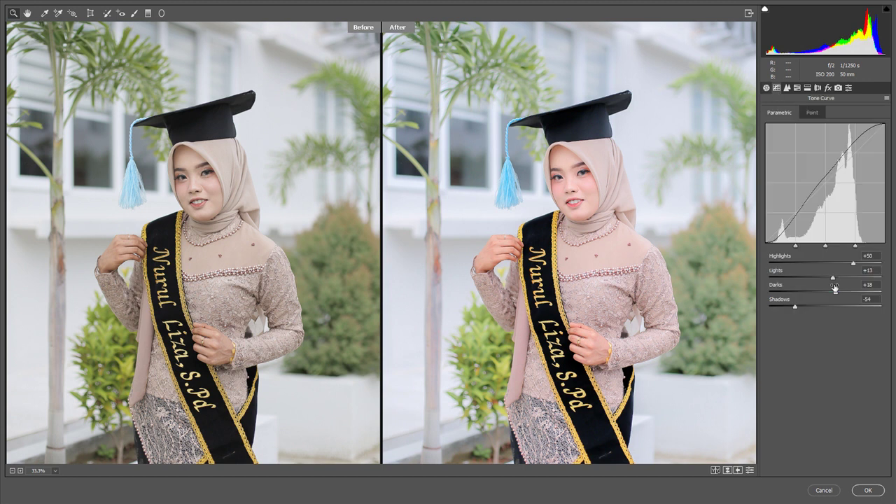
drag(795, 308, 795, 306)
click(787, 89)
drag(802, 127, 798, 127)
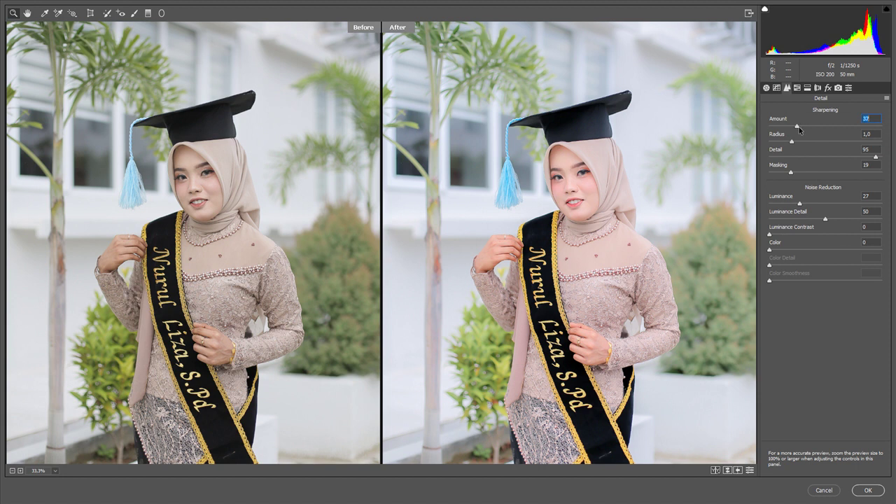
drag(800, 204, 796, 205)
Step: Zoom in to inspect face detail, then return to a single zoomed-out preview
key(ctrl+plus)
scroll(638, 136, up, 2)
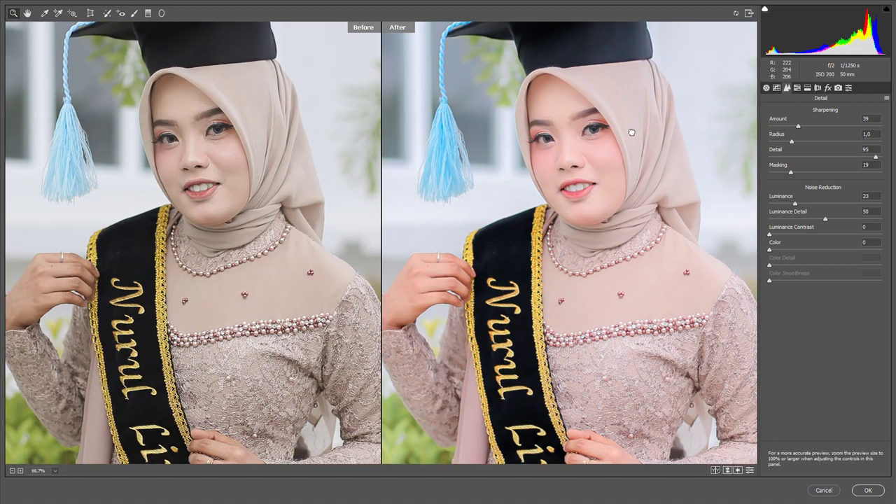
scroll(637, 136, up, 2)
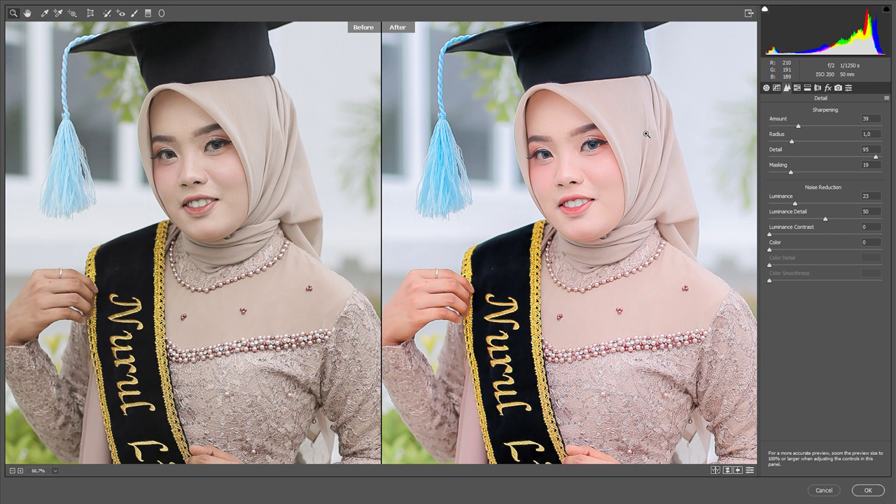
key(q)
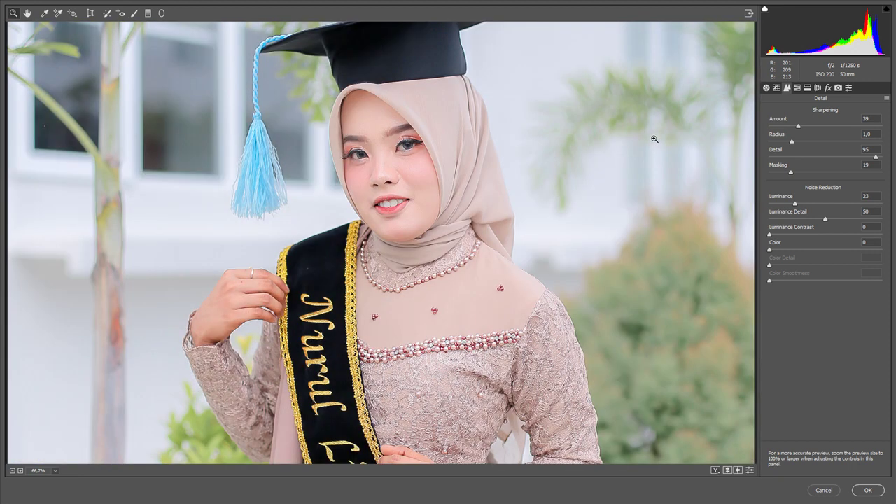
key(ctrl+minus)
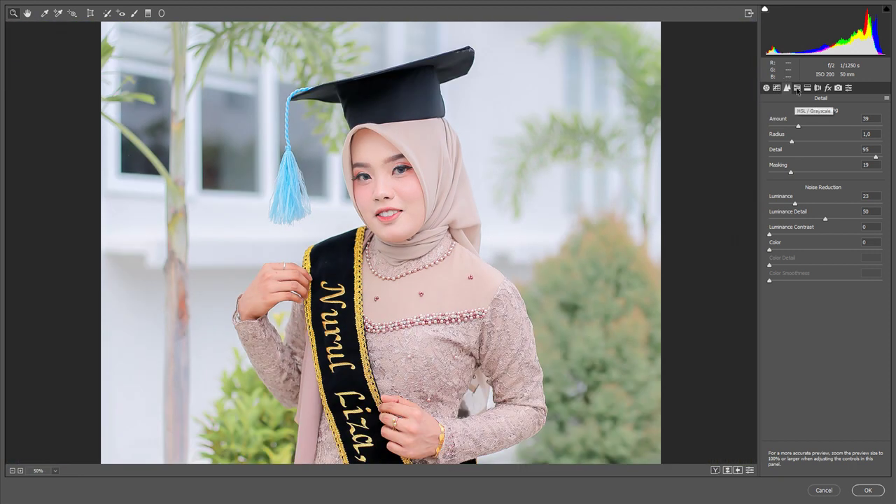
Step: Darken the Reds luminance to -8 in the HSL adjustments
click(796, 87)
click(829, 176)
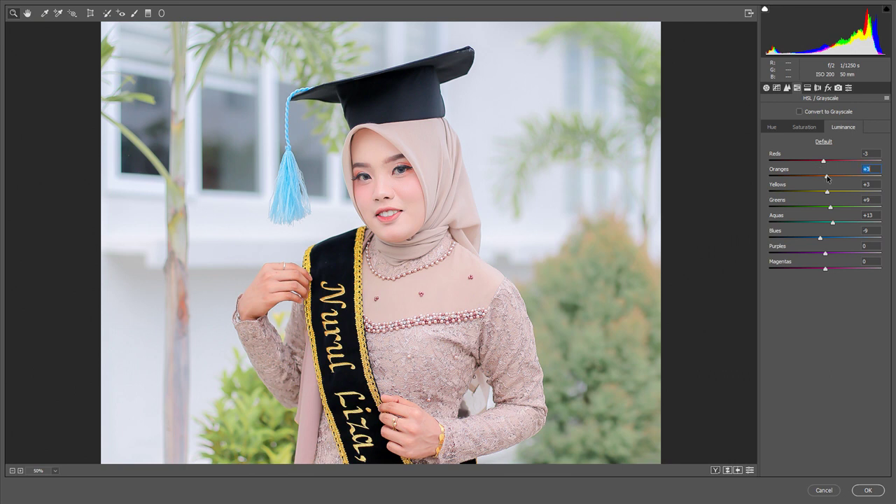
drag(823, 161, 821, 161)
Step: Shift hue: Oranges +4, Yellows +5, Greens +4, Purples -26
click(782, 126)
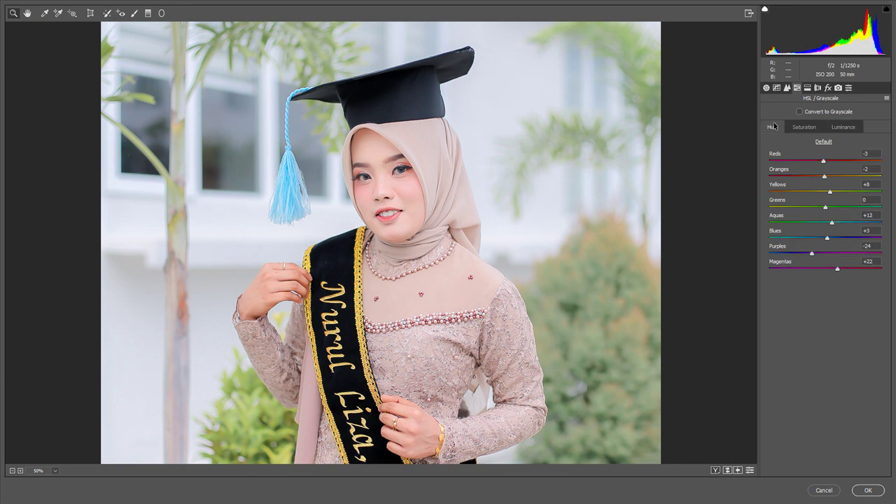
click(822, 177)
drag(823, 180, 828, 180)
drag(830, 192, 829, 194)
drag(825, 208, 828, 209)
drag(812, 253, 809, 254)
Step: Check Purples saturation, then brighten Oranges luminance to +10 and Magentas to +5
click(804, 127)
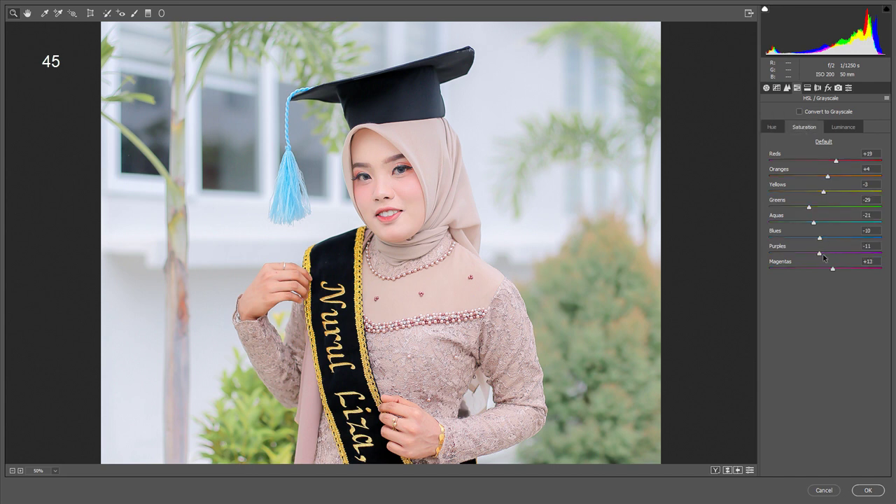
click(819, 254)
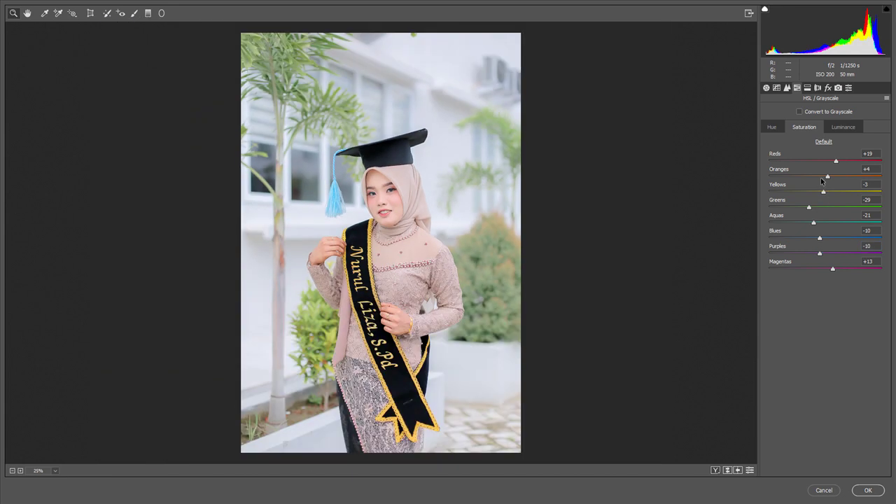
click(838, 129)
drag(830, 177, 825, 193)
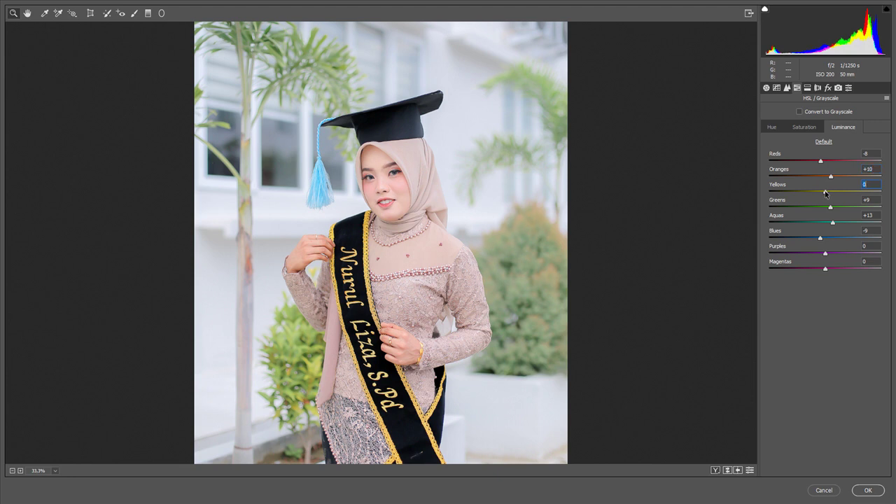
drag(825, 270, 828, 270)
Step: Set lens Vignetting to +22 and Dehaze to +8, then apply the Camera Raw edits to Layer 1
click(818, 88)
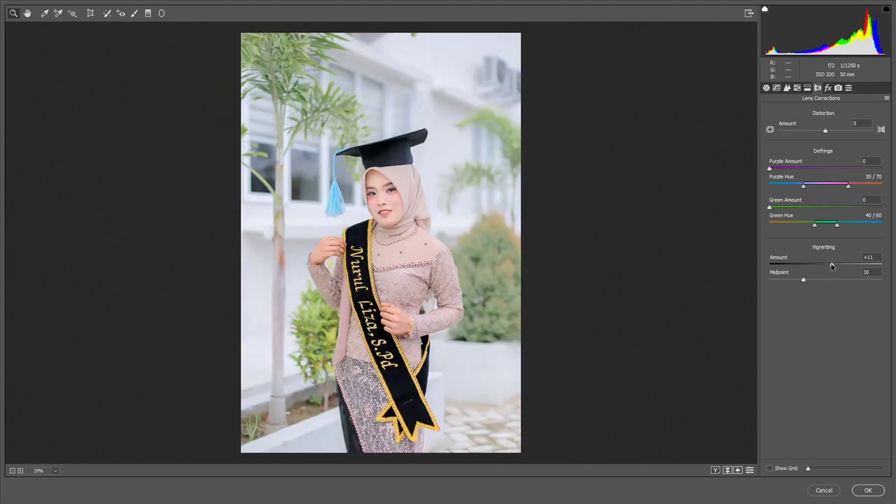
drag(831, 265, 836, 267)
click(827, 87)
drag(827, 132, 829, 130)
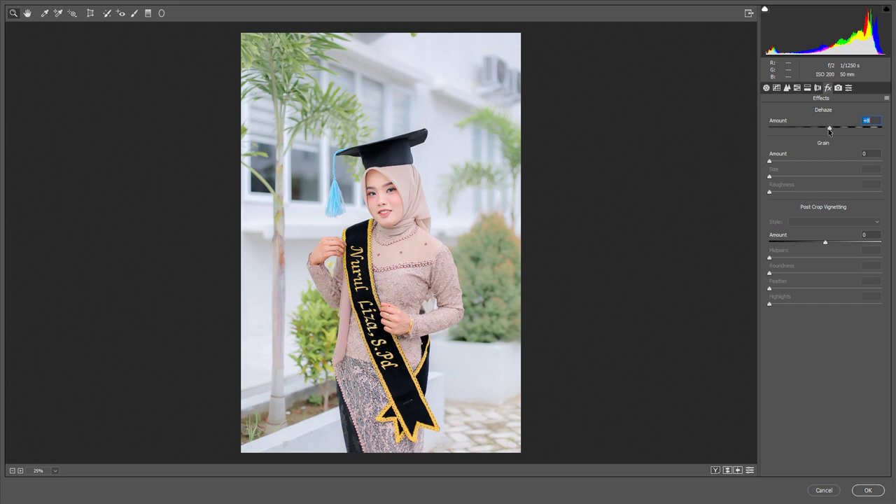
click(867, 490)
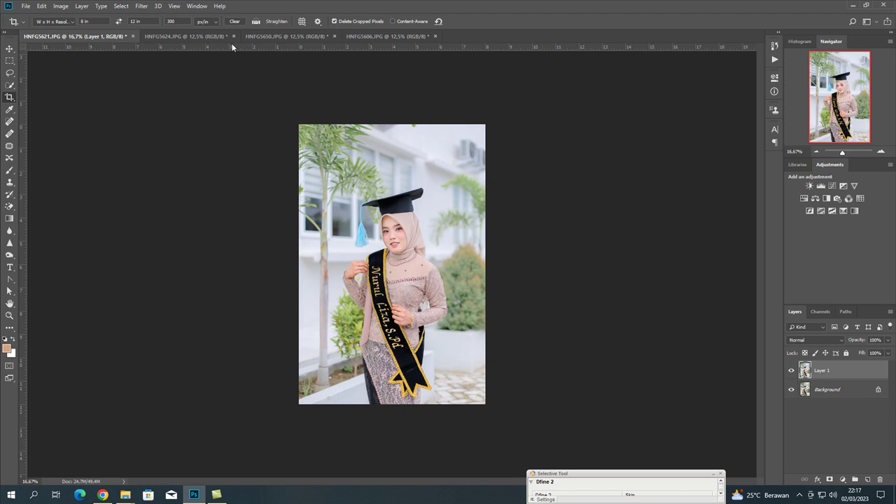
Step: Straighten the HNFG5624 photo's crop by about -0.4° and commit it
click(184, 35)
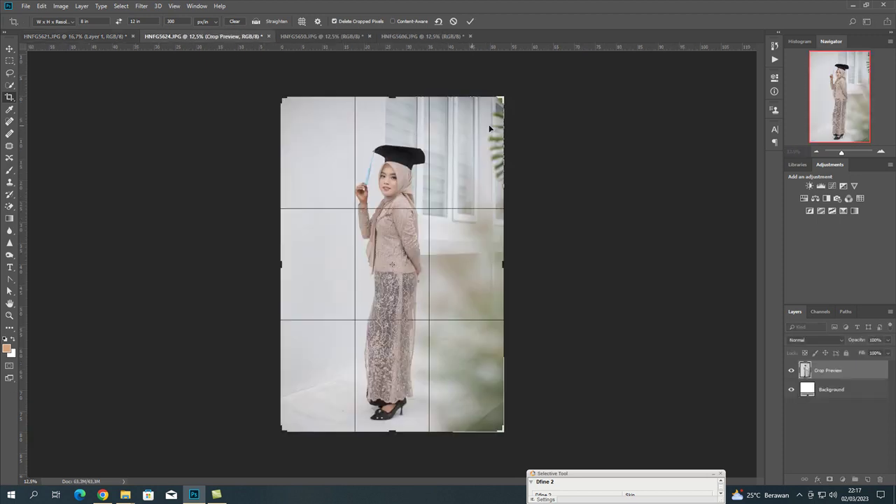
drag(578, 122, 575, 121)
click(470, 21)
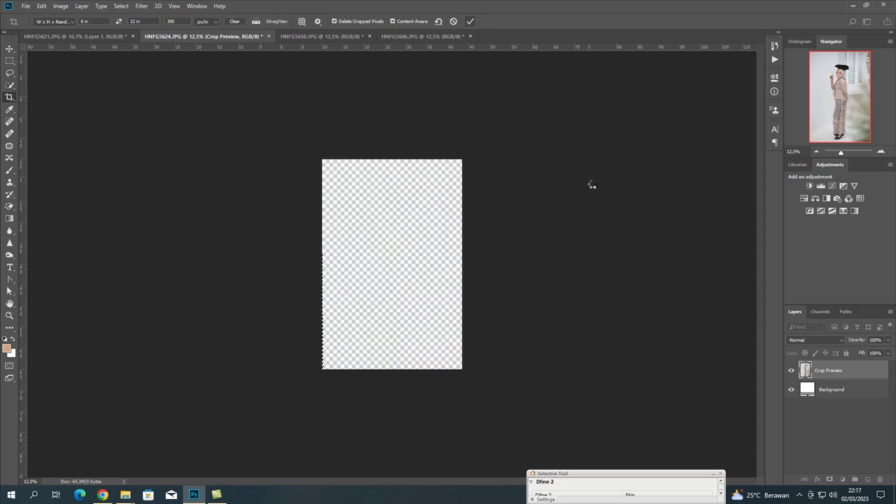
Step: Duplicate HNFG5624 onto a new Layer 1 and zoom the canvas to 25%
key(ctrl+j)
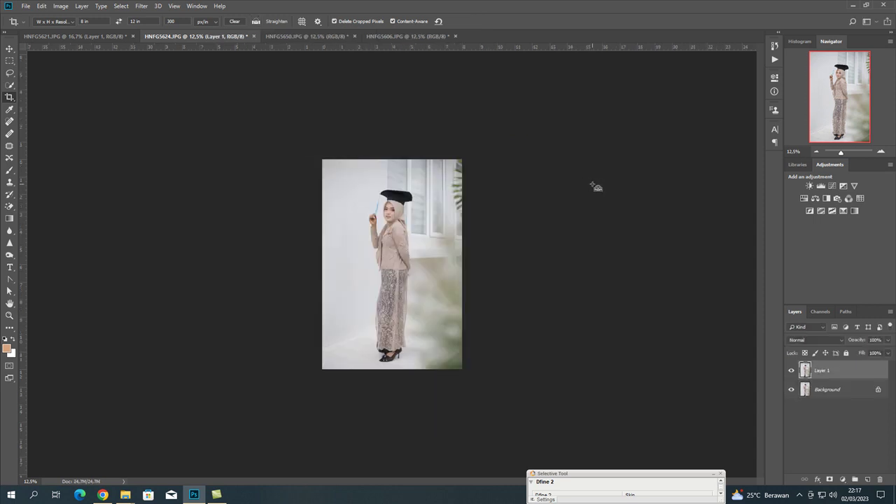
key(ctrl+plus)
click(140, 6)
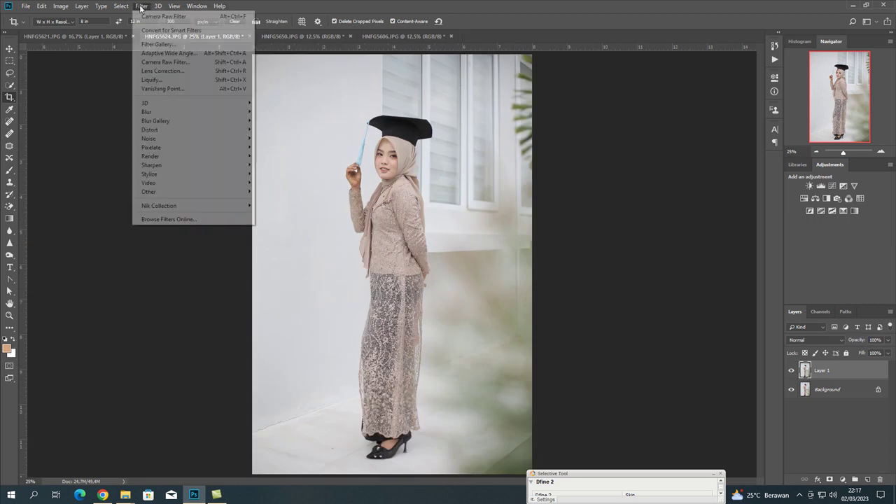
Step: Apply the Untitled-22 Camera Raw preset to the HNFG5624 photo
click(168, 61)
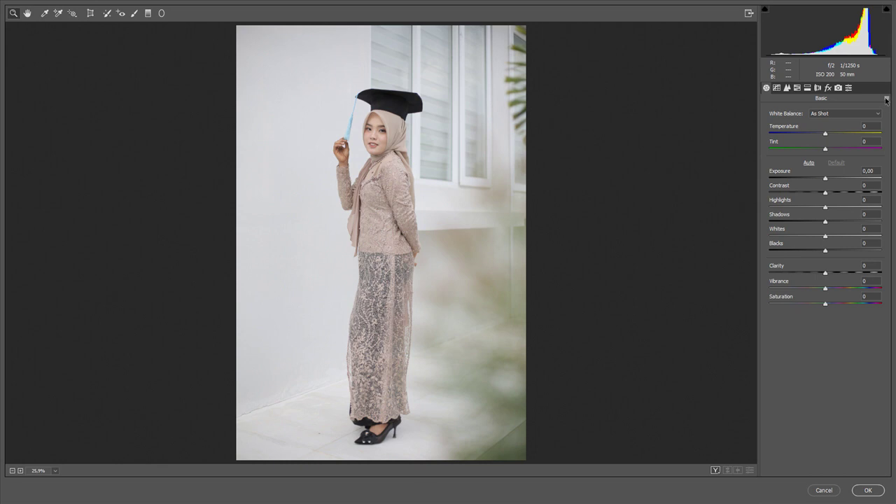
click(848, 88)
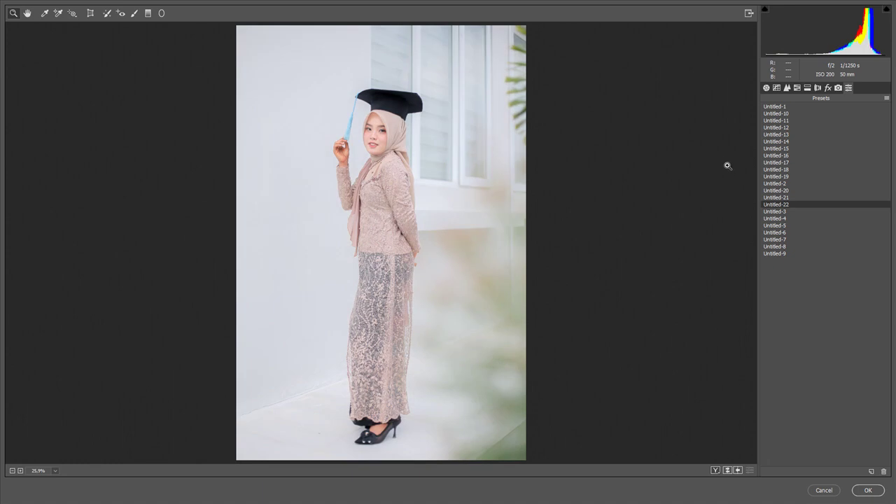
click(765, 88)
Step: Reset Exposure to zero, then set Contrast -18, Blacks +52 and Whites -58
double_click(826, 179)
drag(826, 179, 827, 181)
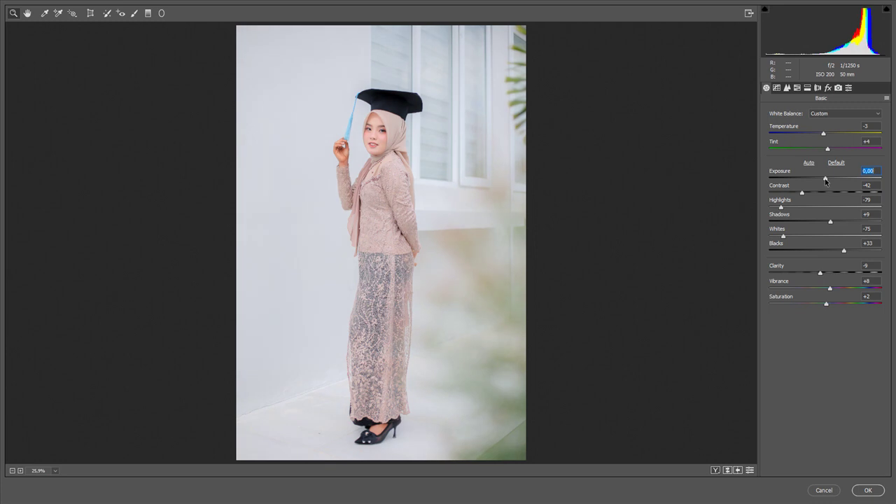
drag(803, 193, 846, 252)
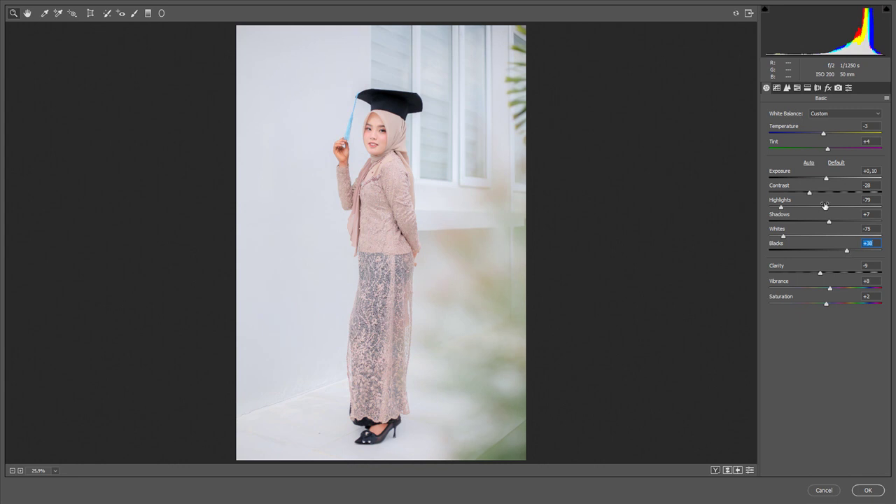
drag(811, 195, 816, 194)
drag(846, 251, 854, 252)
drag(785, 236, 793, 237)
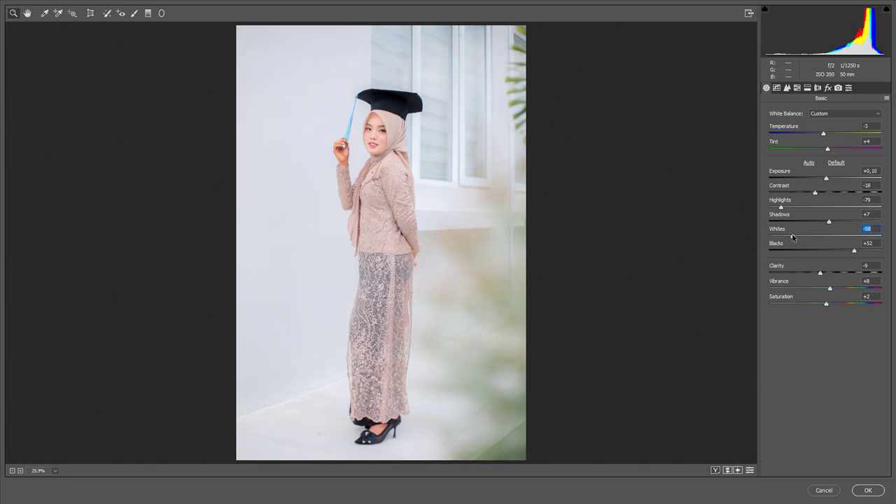
click(776, 87)
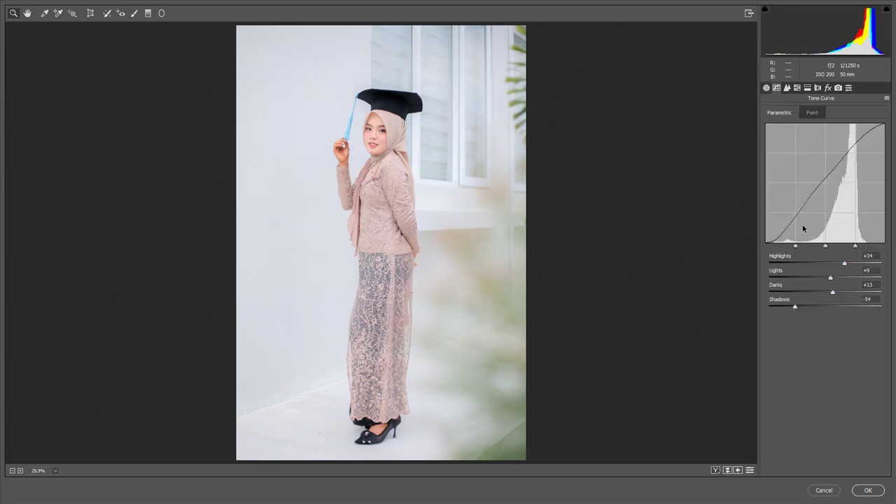
Step: Set the parametric tone curve Darks +19, Lights +8 and Highlights +47
drag(832, 292, 835, 293)
drag(832, 277, 851, 264)
click(845, 264)
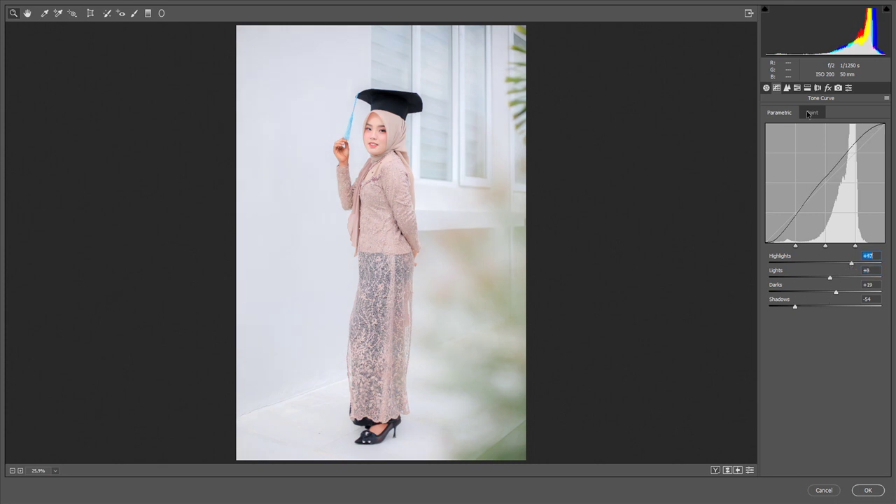
Step: Add point-curve points at 55/50 and 175/192 for a gentle S-curve
click(810, 113)
click(790, 252)
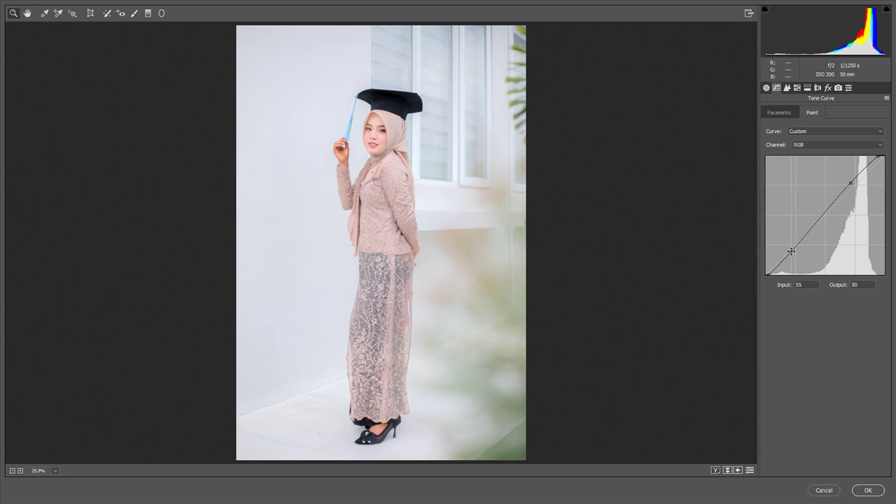
click(848, 184)
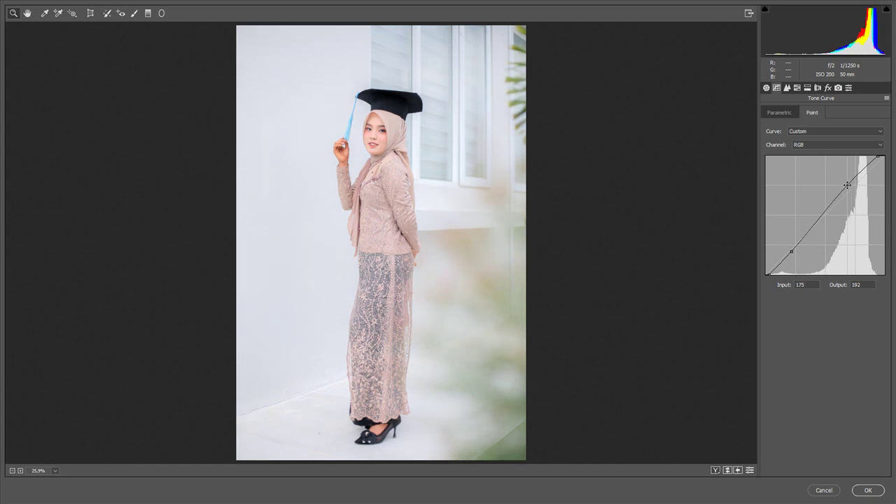
click(779, 111)
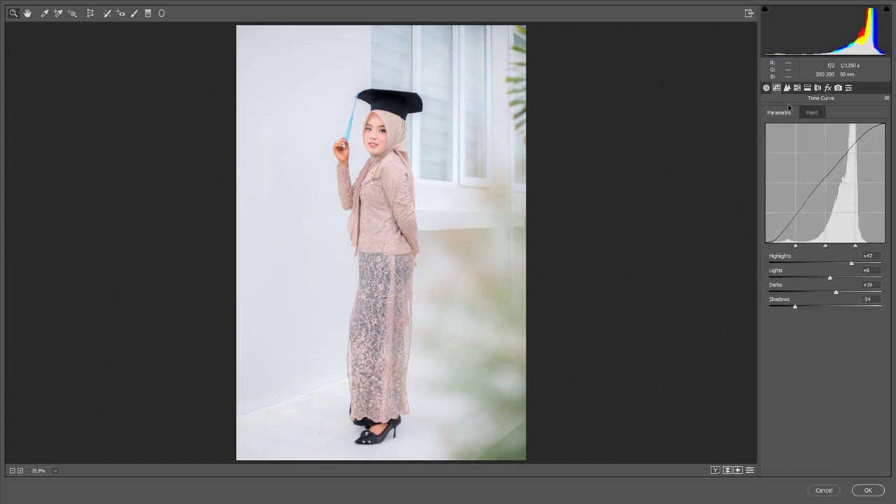
click(787, 87)
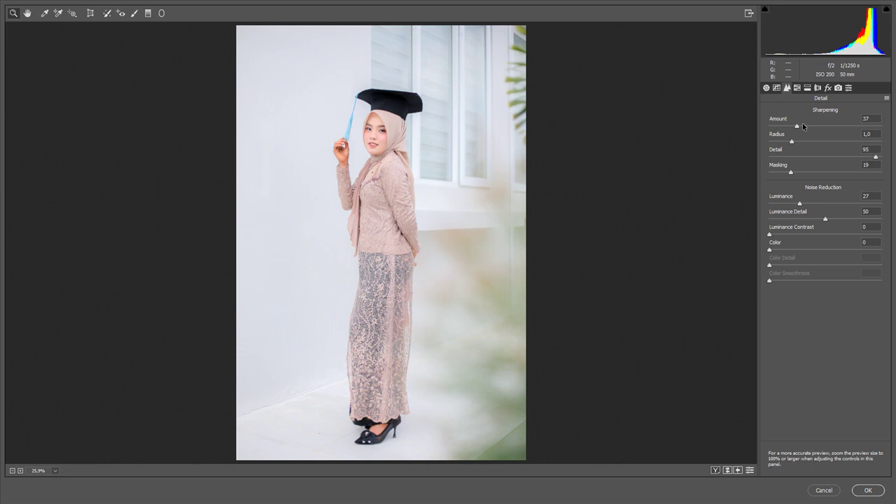
Step: Set sharpening Amount 40, Masking 18 and Luminance noise reduction 20
drag(805, 128, 800, 128)
drag(790, 173, 787, 173)
drag(799, 204, 791, 204)
Step: Brighten the Oranges luminance to +13, zooming the preview to 50% on the face
click(805, 89)
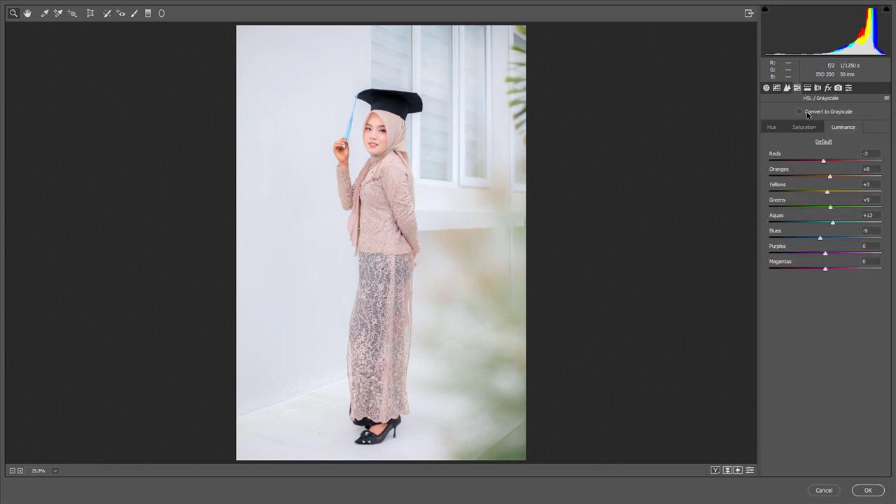
drag(837, 177, 831, 178)
key(ctrl+plus)
key(ctrl+plus)
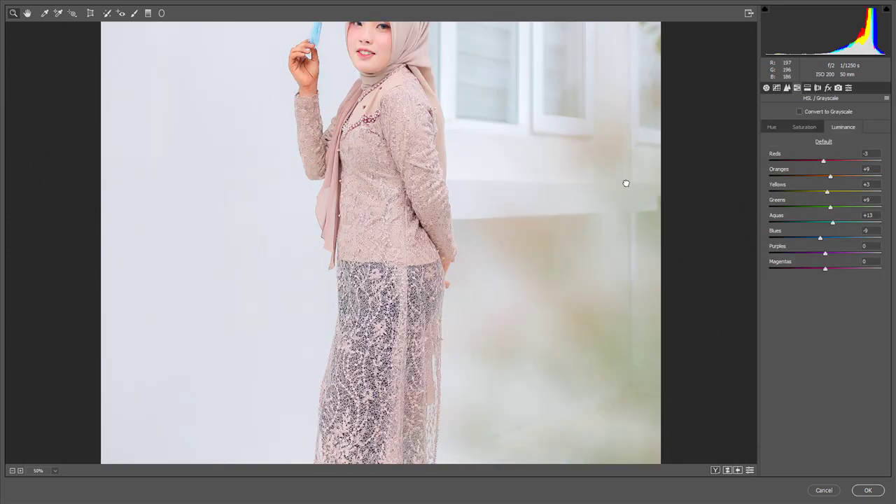
drag(626, 184, 678, 224)
drag(830, 177, 832, 178)
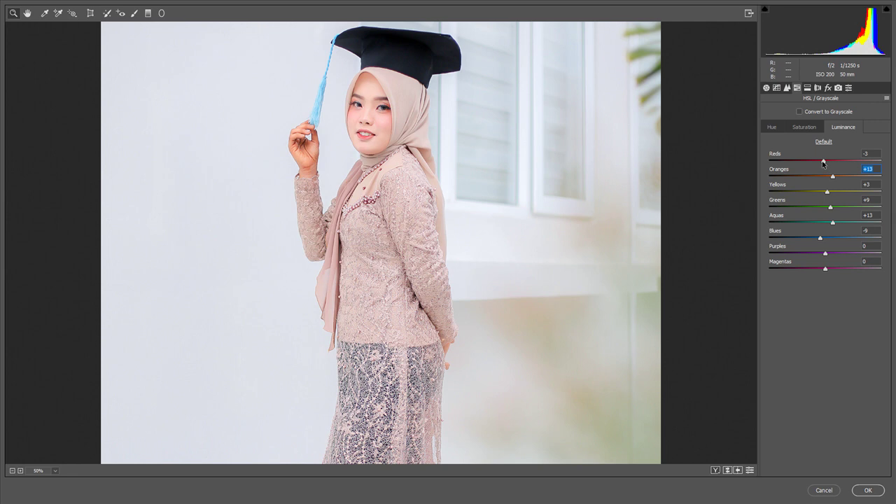
Step: Shift the Oranges hue to +3 and reduce Yellows saturation to -8
click(804, 126)
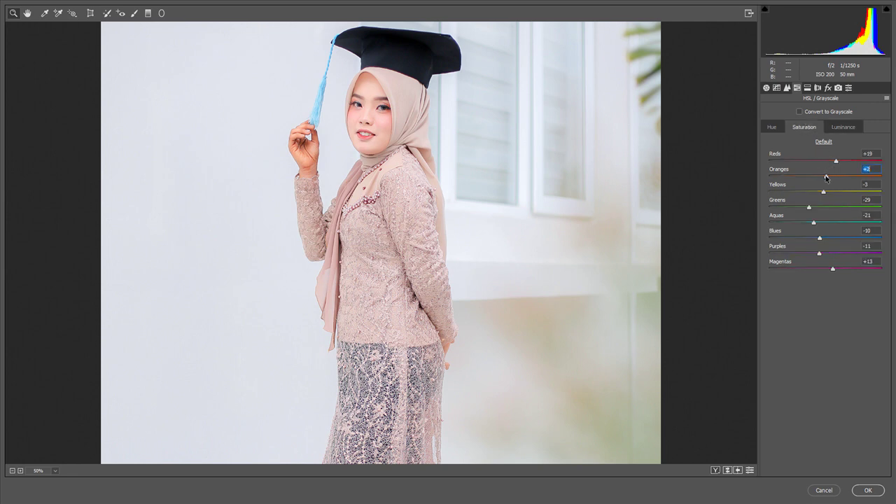
click(772, 128)
drag(823, 178, 827, 178)
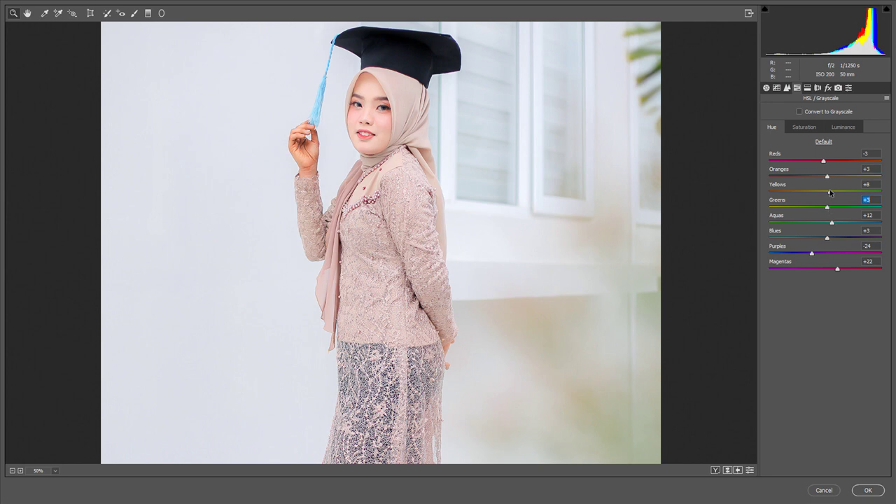
click(806, 129)
drag(823, 191, 821, 191)
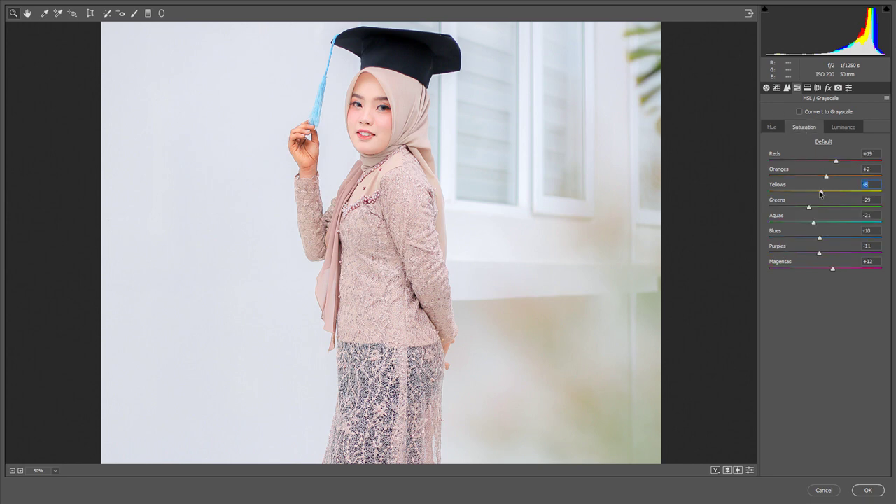
key(ctrl+minus)
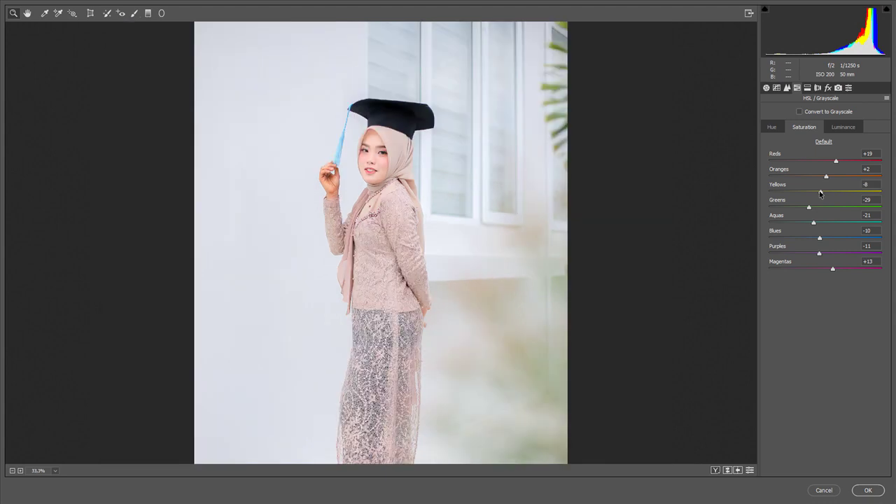
Step: Shift the Greens hue to +8 and the Purples hue to -28
click(809, 207)
click(773, 130)
click(826, 208)
drag(826, 207, 829, 209)
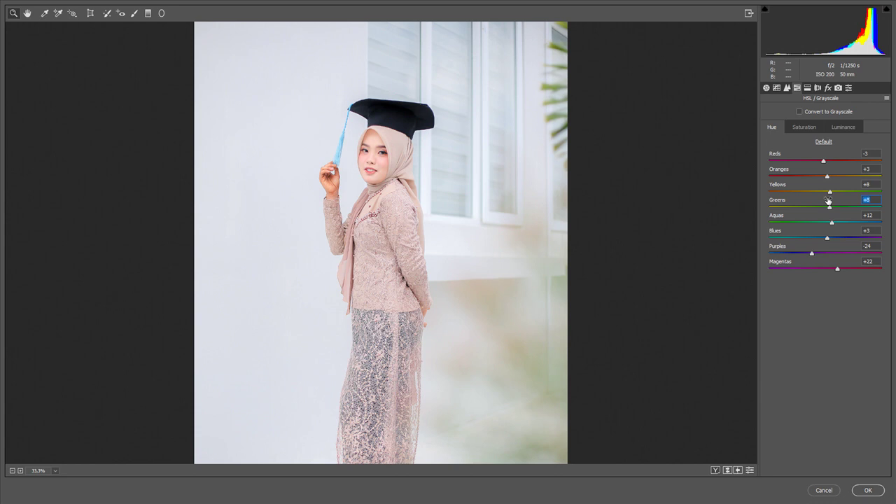
drag(813, 254, 811, 254)
Step: Desaturate Blues to -23 and set luminance Blues +3, Magentas +1
click(808, 128)
click(817, 238)
drag(818, 238, 812, 239)
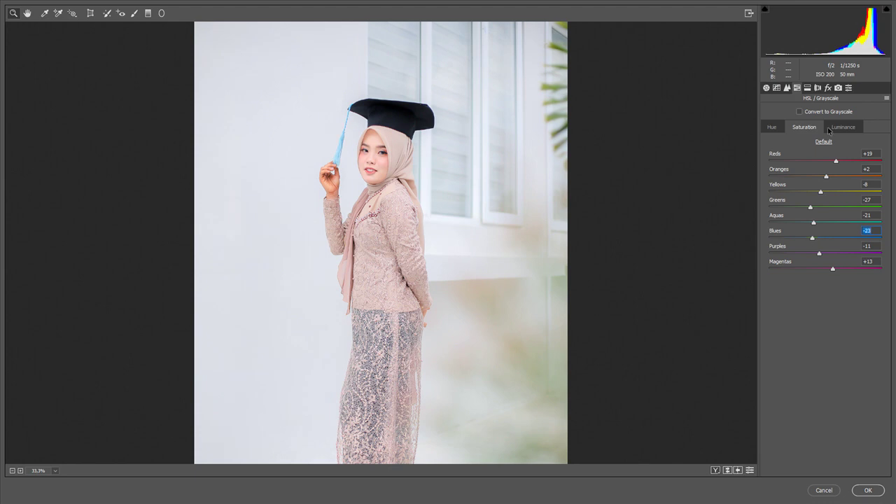
click(831, 128)
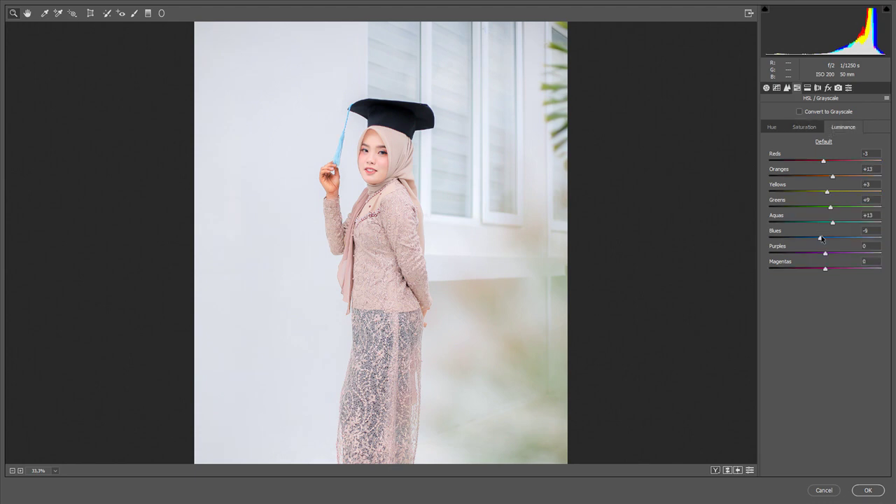
drag(820, 238, 828, 243)
click(827, 269)
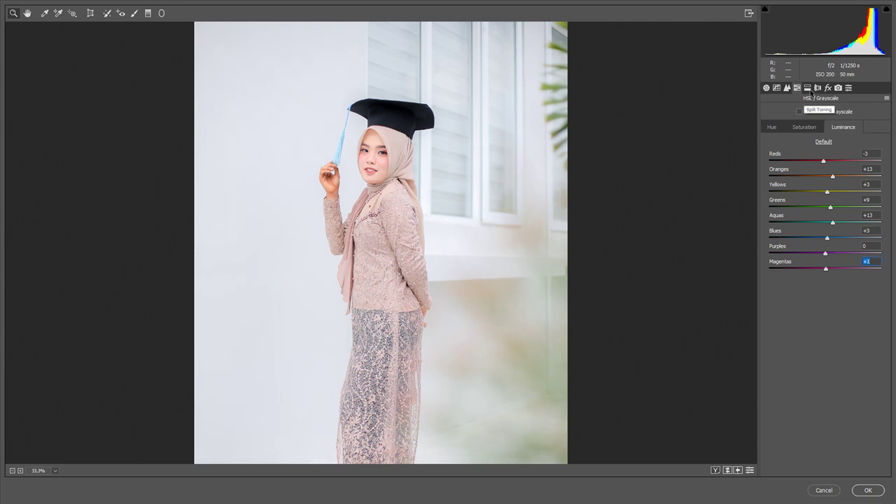
Step: Add Dehaze +8 and apply the Camera Raw edits to the photo
click(828, 88)
click(828, 128)
key(Down)
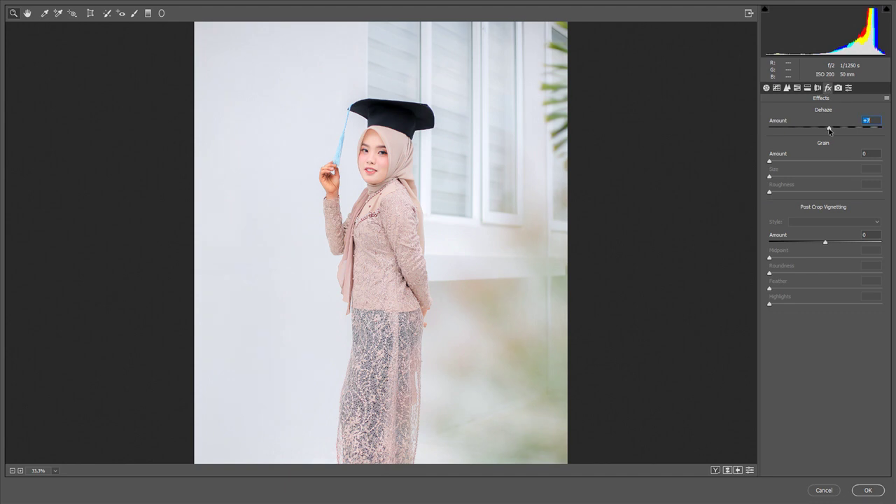
click(867, 490)
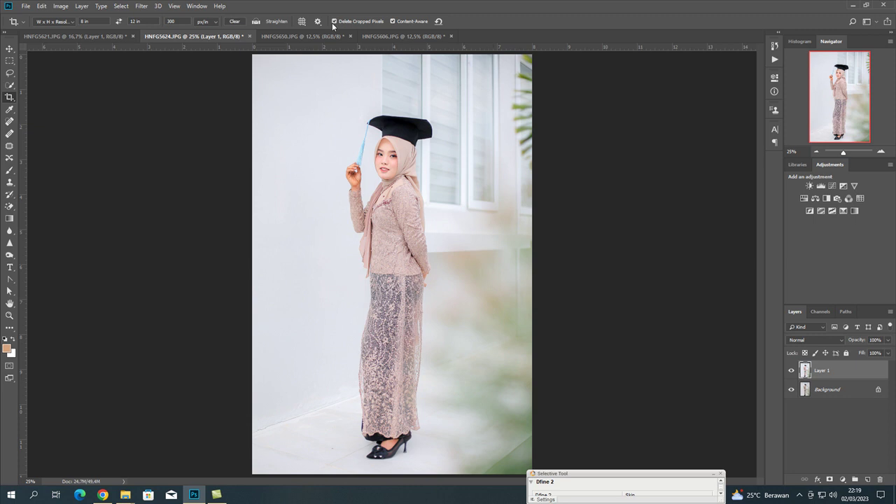
Step: Crop and slightly straighten the HNFG5650 photo, then duplicate it onto Layer 1
click(305, 36)
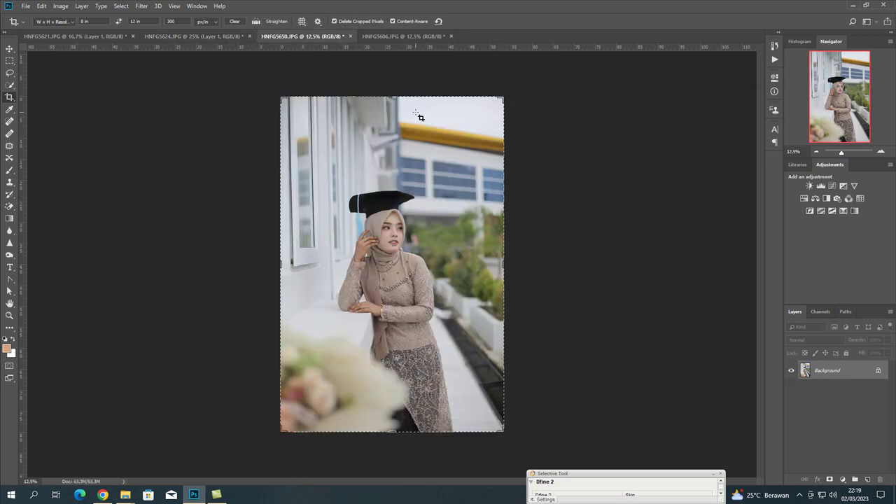
click(417, 113)
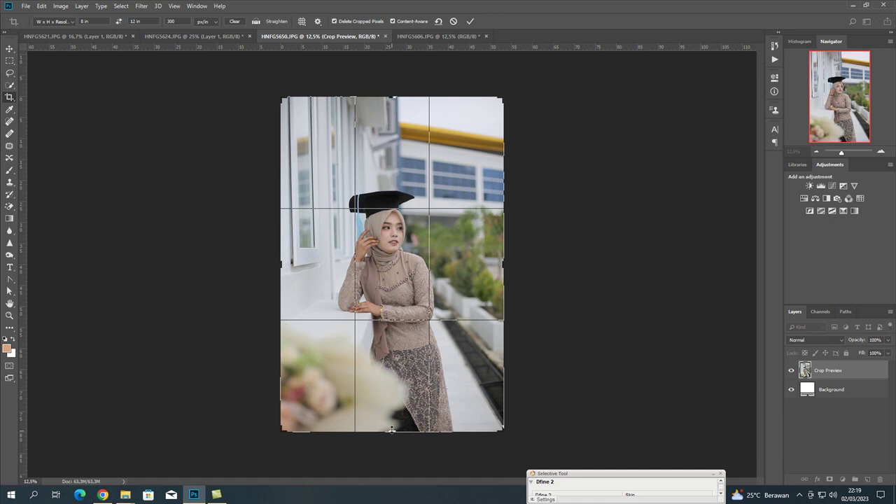
drag(391, 431, 391, 424)
drag(499, 102, 490, 72)
click(470, 22)
key(ctrl+j)
key(ctrl+plus)
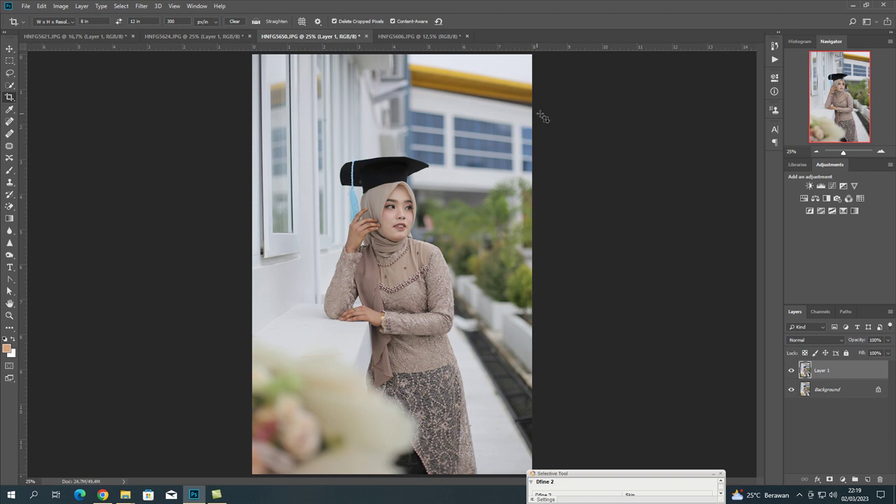
Step: Open the Camera Raw Filter and apply the saved Untitled-22 preset
click(142, 5)
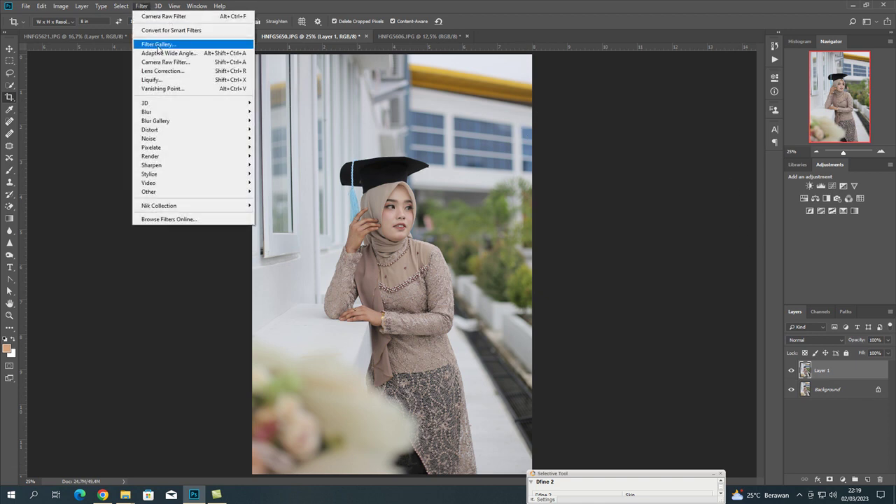
click(165, 62)
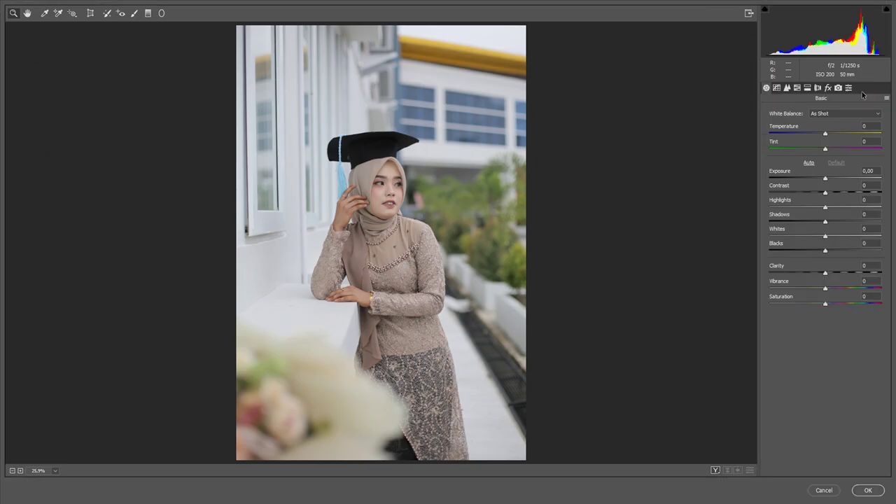
click(849, 88)
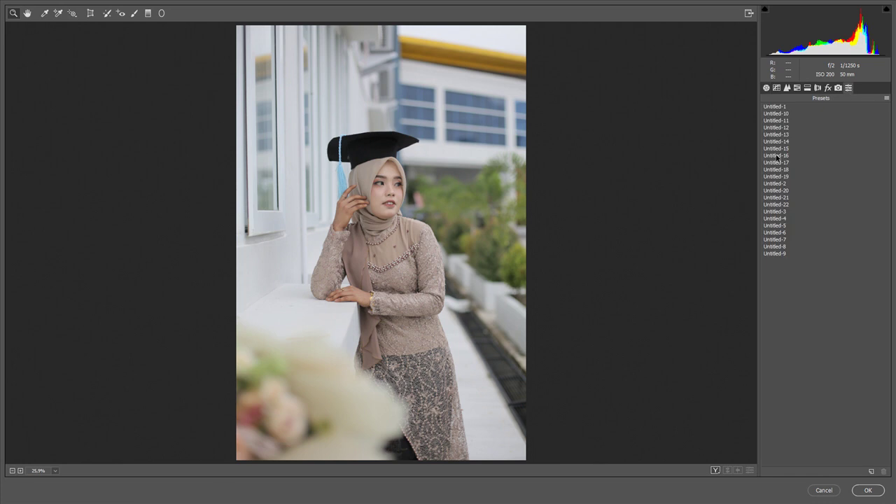
click(778, 204)
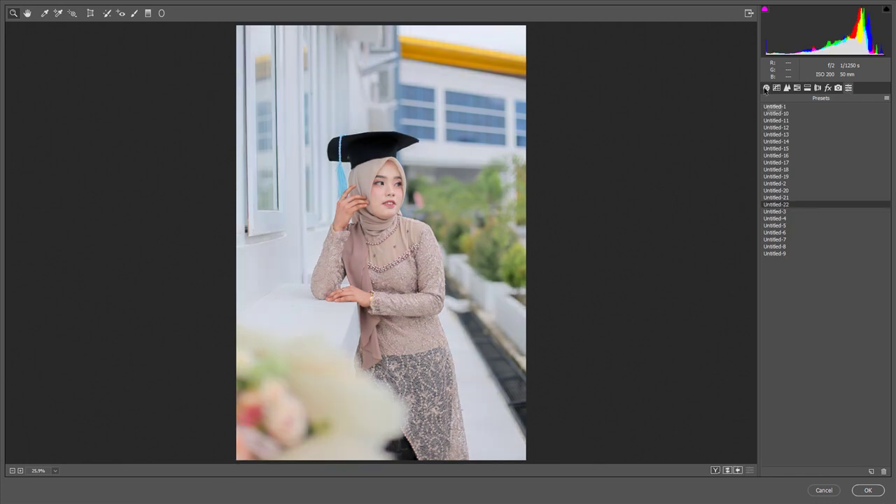
Step: Lower Whites to -43 and ease Contrast to -32 in Basic
click(765, 89)
drag(786, 239, 852, 250)
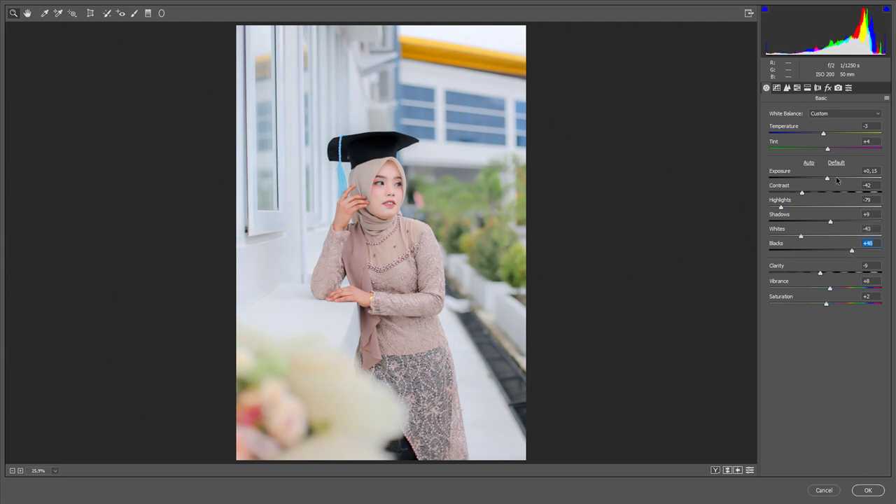
drag(807, 192, 810, 196)
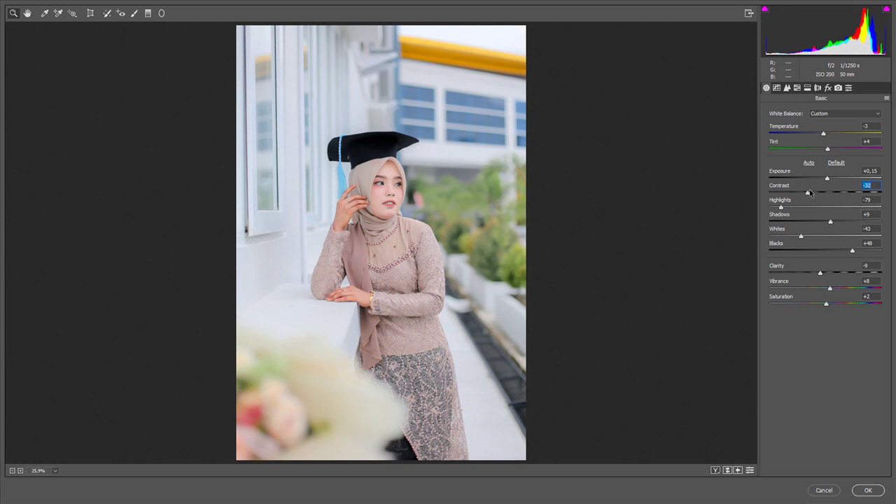
click(777, 88)
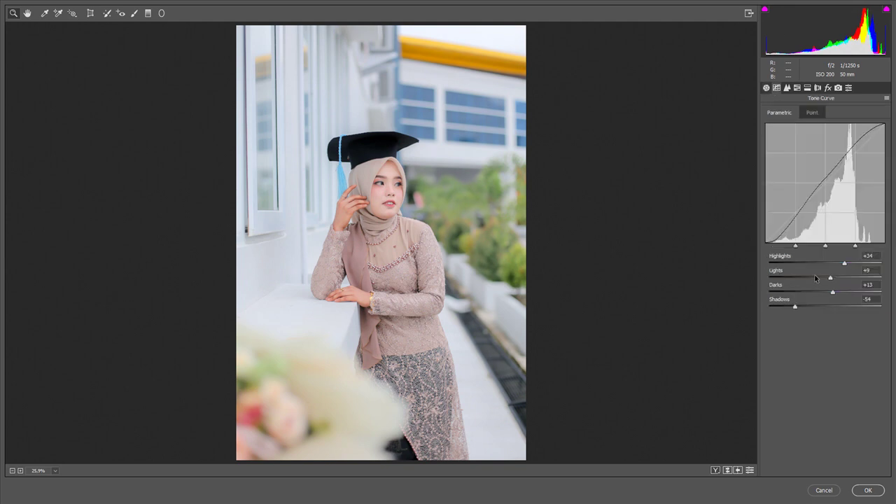
Step: Lift tone curve Darks to +24 and Highlights to +45, comparing before and after
drag(839, 292, 840, 296)
drag(844, 264, 848, 264)
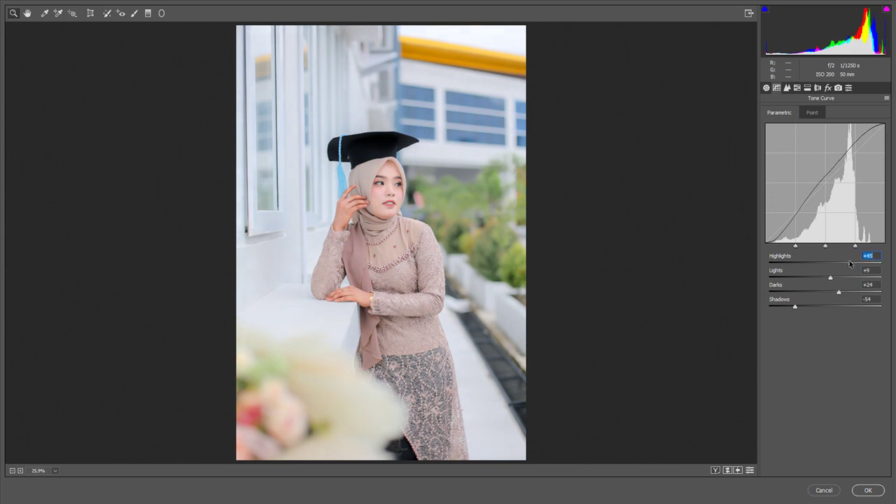
key(ctrl+plus)
drag(494, 150, 496, 198)
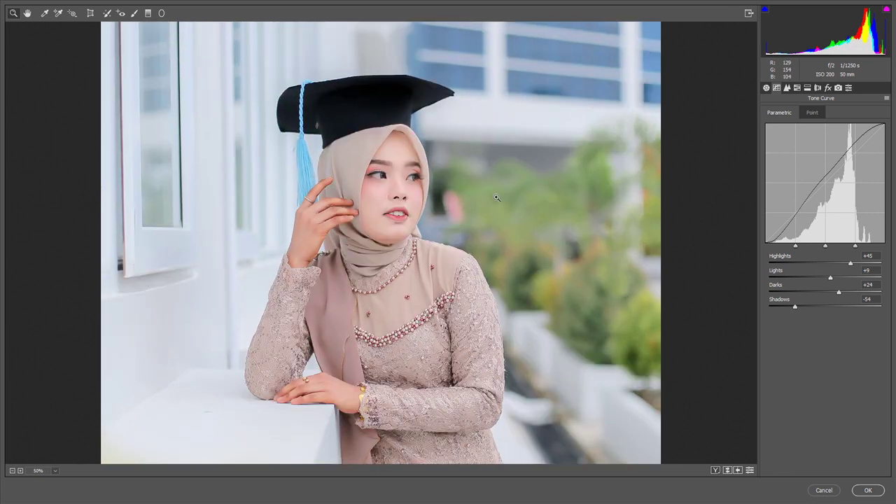
key(q)
drag(606, 199, 546, 186)
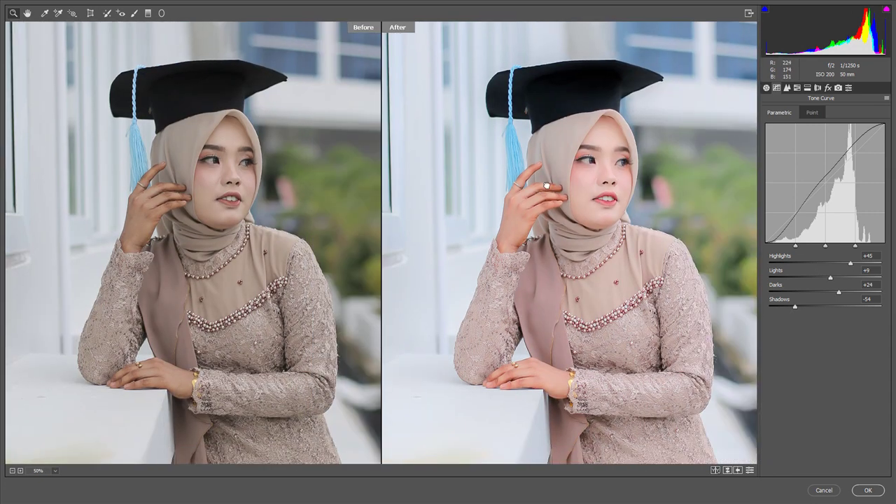
Step: Bend the upper point curve up and fine-tune Lights to +11
click(812, 113)
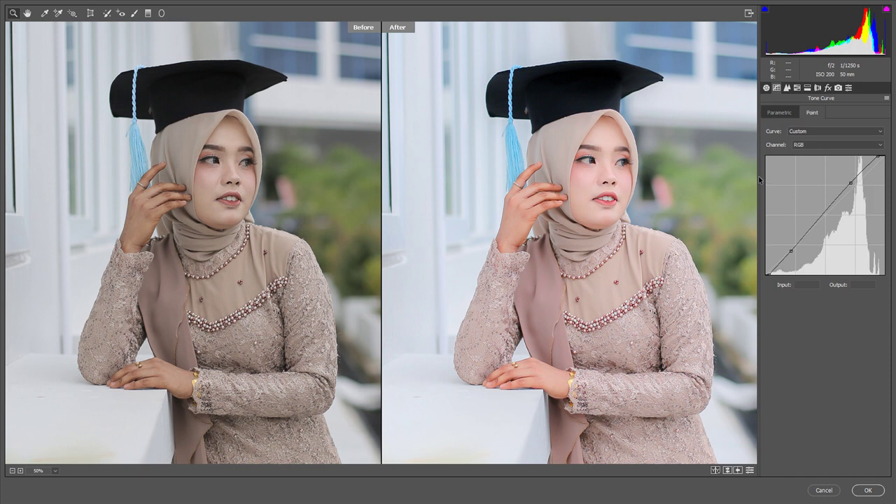
drag(850, 183, 847, 181)
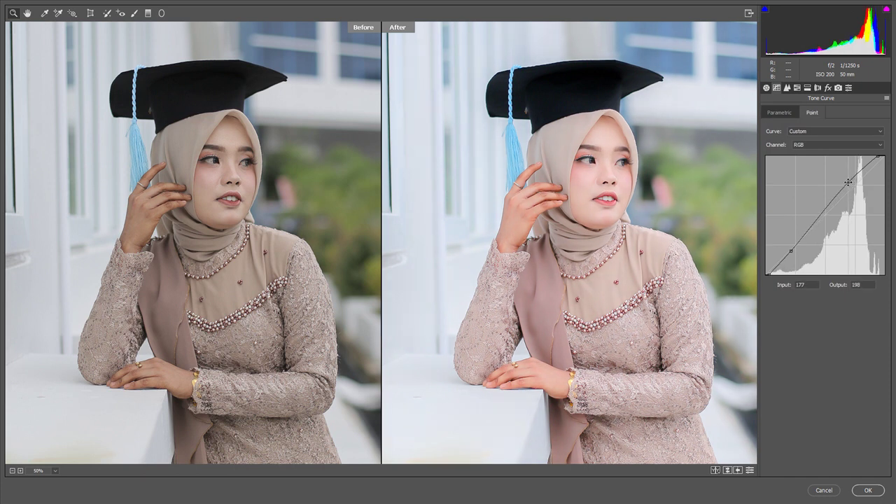
click(779, 113)
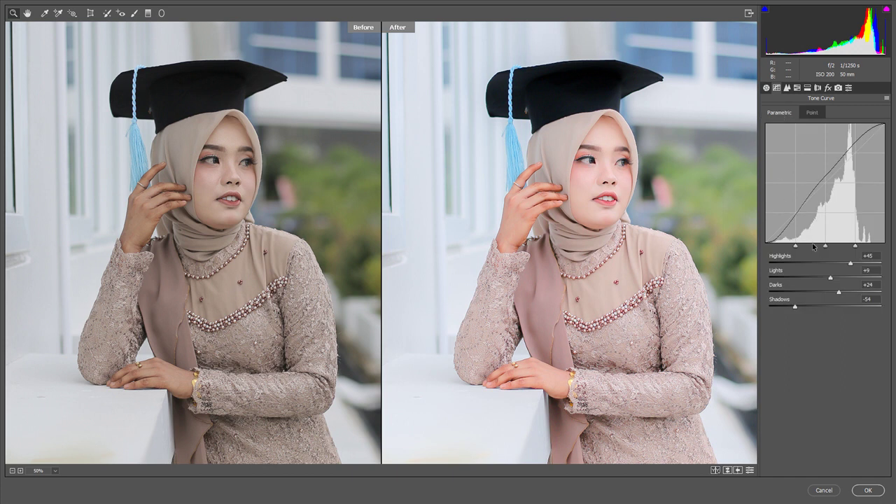
drag(831, 278, 831, 279)
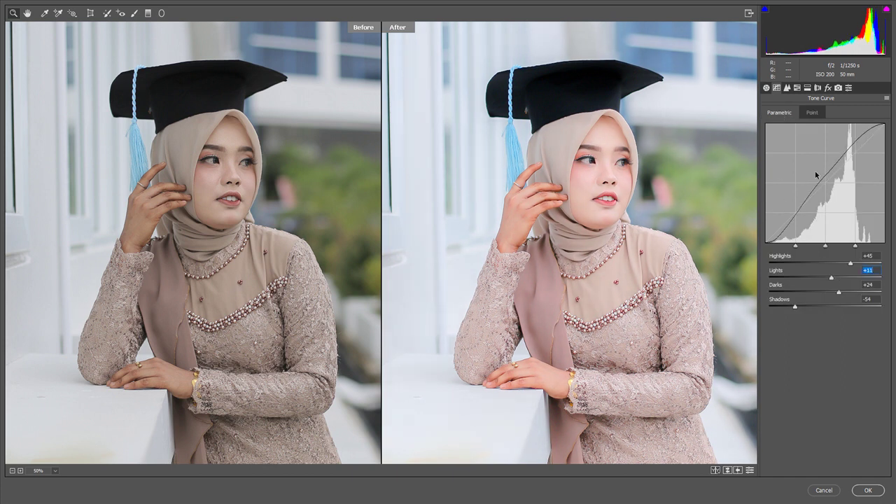
click(787, 89)
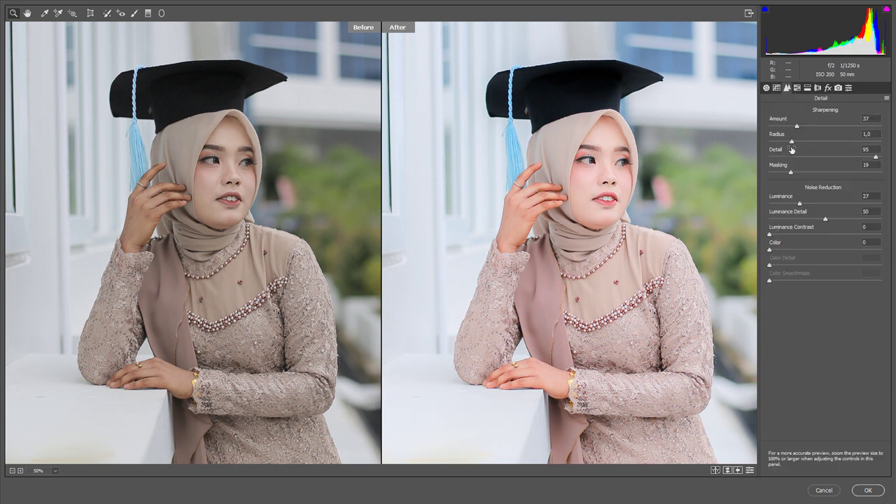
Step: Lower sharpening Amount to 31 and Masking to 17, and soften Clarity slightly
drag(796, 126, 793, 126)
drag(791, 173, 788, 174)
click(766, 87)
click(821, 273)
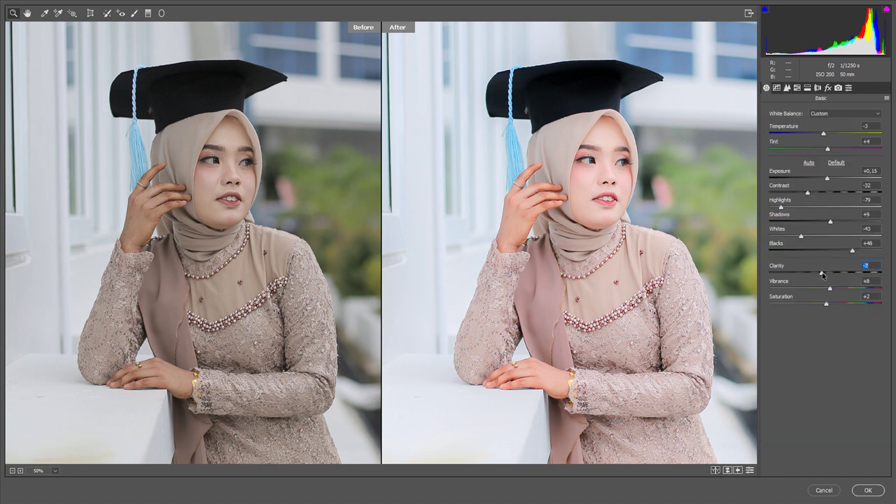
Step: Nudge the Tint slightly toward magenta
click(796, 88)
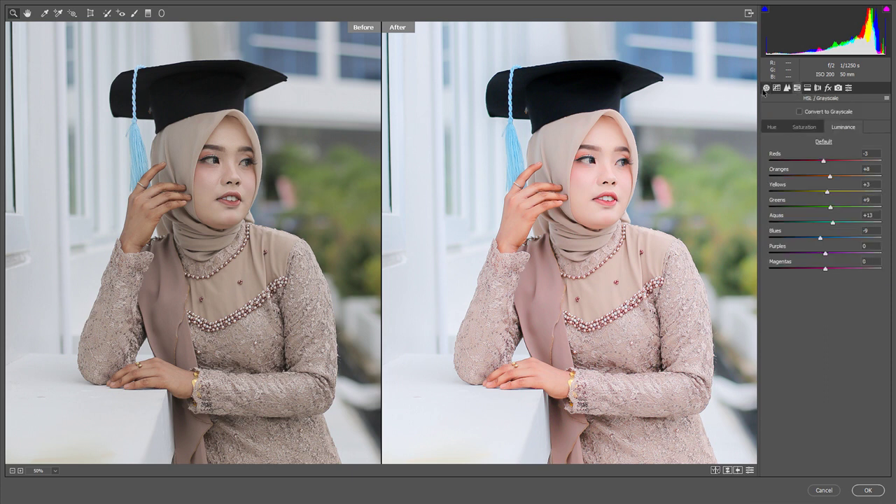
click(766, 88)
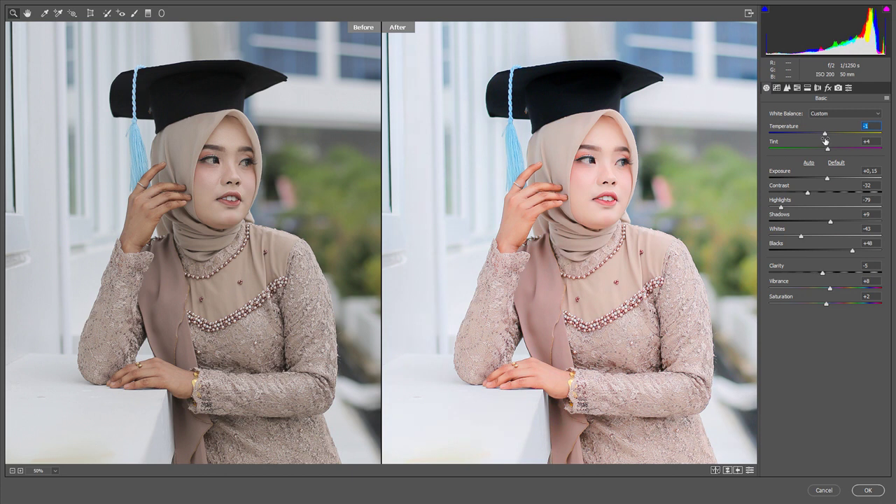
drag(827, 150, 829, 151)
Step: Brighten, slightly desaturate and shift the hue of the oranges in HSL
click(797, 88)
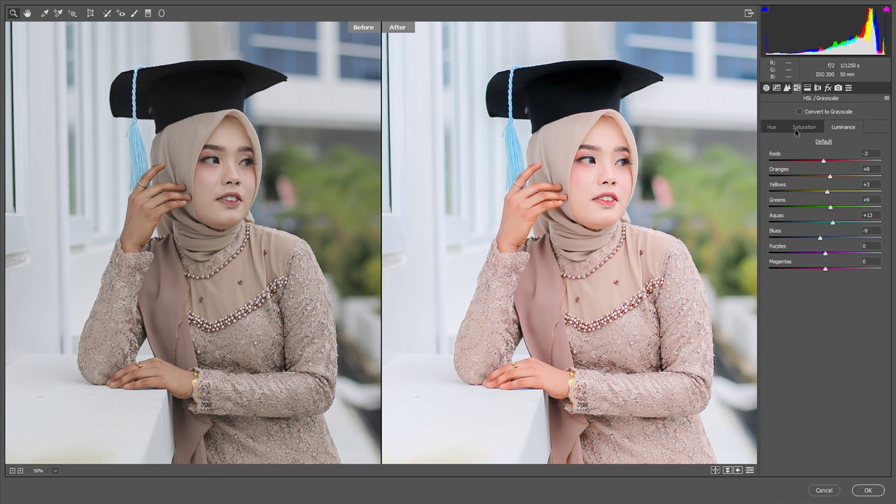
drag(830, 177, 835, 179)
click(807, 127)
click(828, 176)
drag(828, 177, 823, 178)
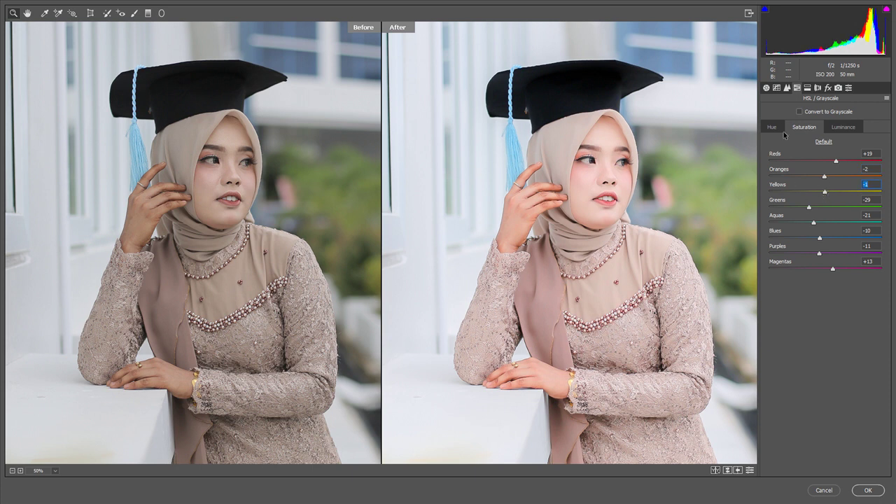
click(772, 126)
drag(825, 177, 826, 178)
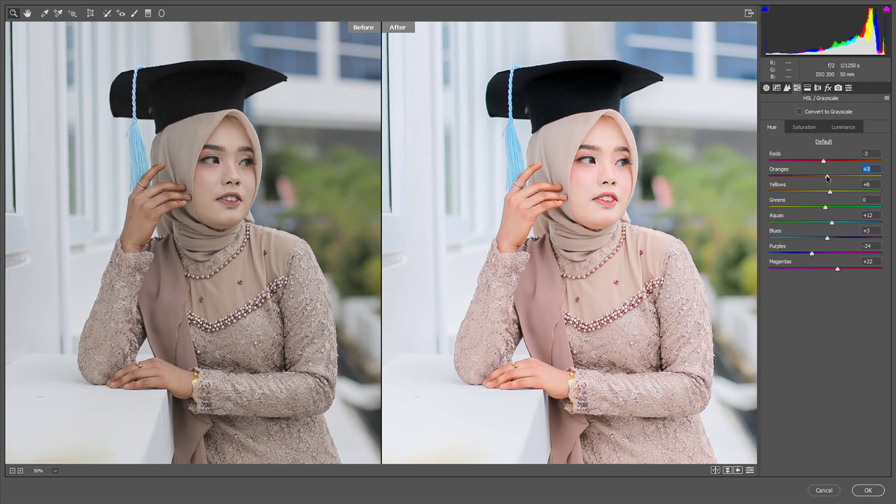
click(843, 127)
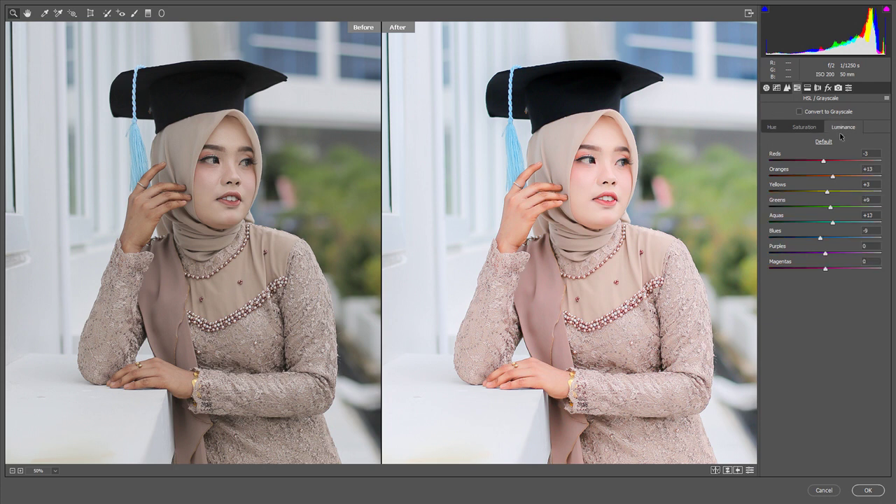
drag(835, 178, 837, 178)
Step: Return to a single full view and add Dehaze of +6
alt+click(716, 188)
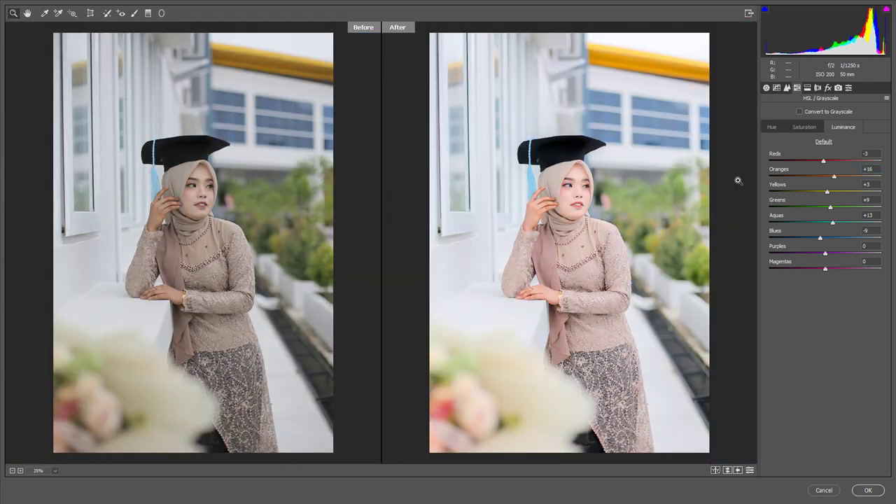
alt+click(738, 181)
key(q)
key(q)
key(q)
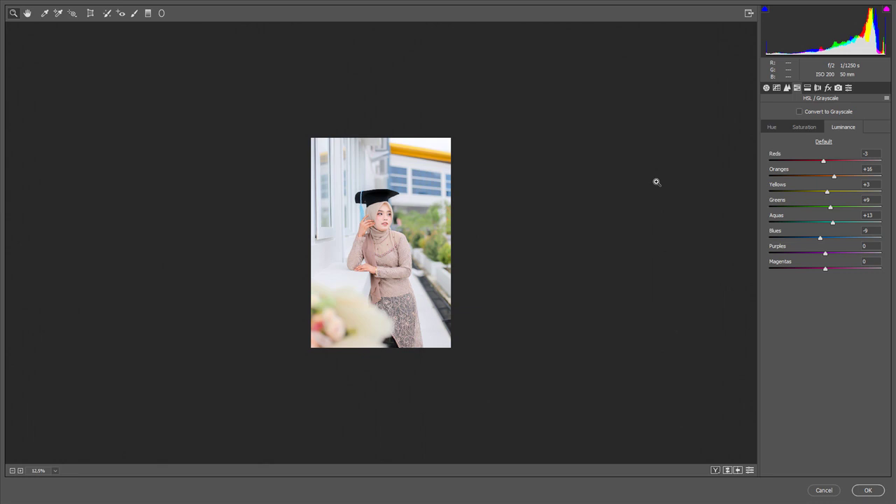
click(656, 182)
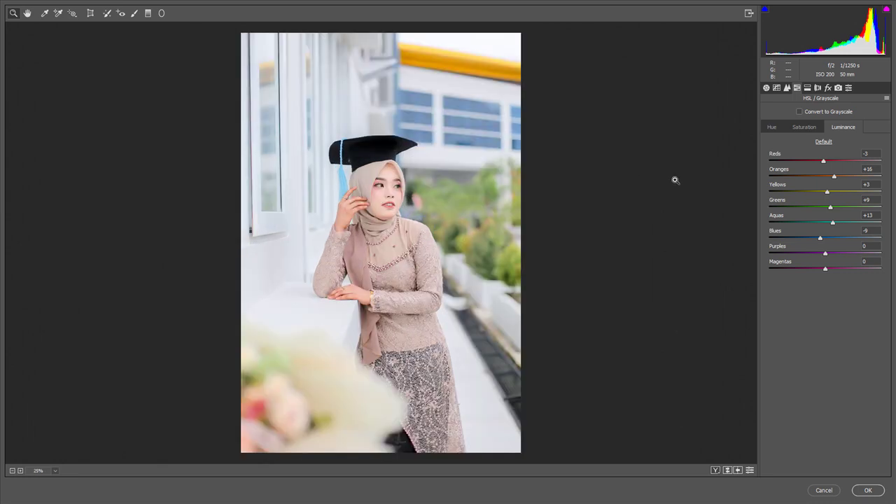
click(828, 88)
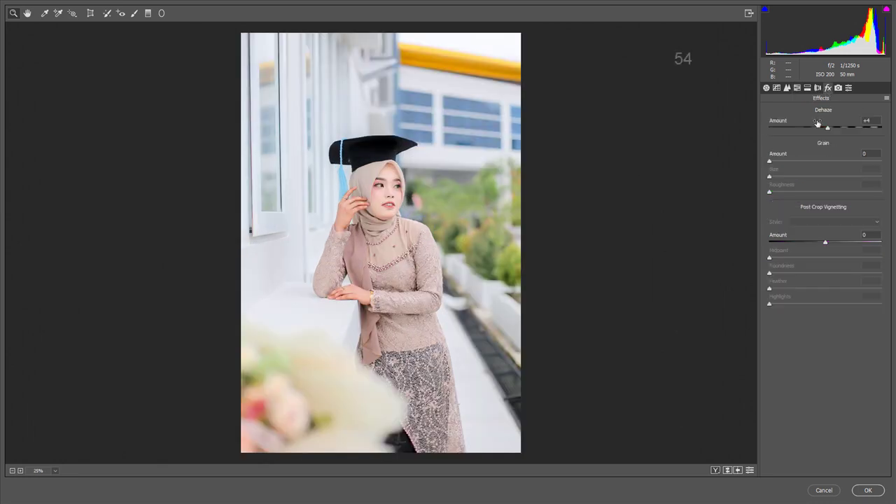
drag(828, 128, 830, 131)
Step: Commit the Camera Raw edits, then crop the HNFG5606 photo tighter from the top
click(867, 492)
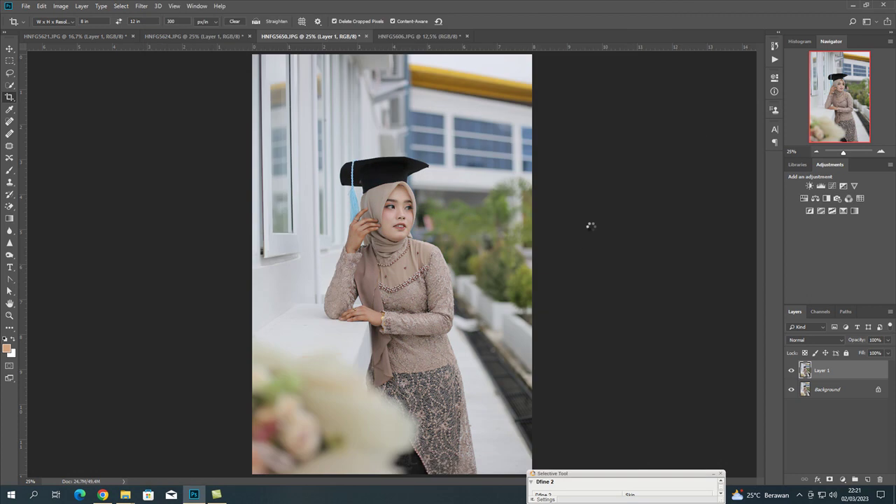
click(420, 36)
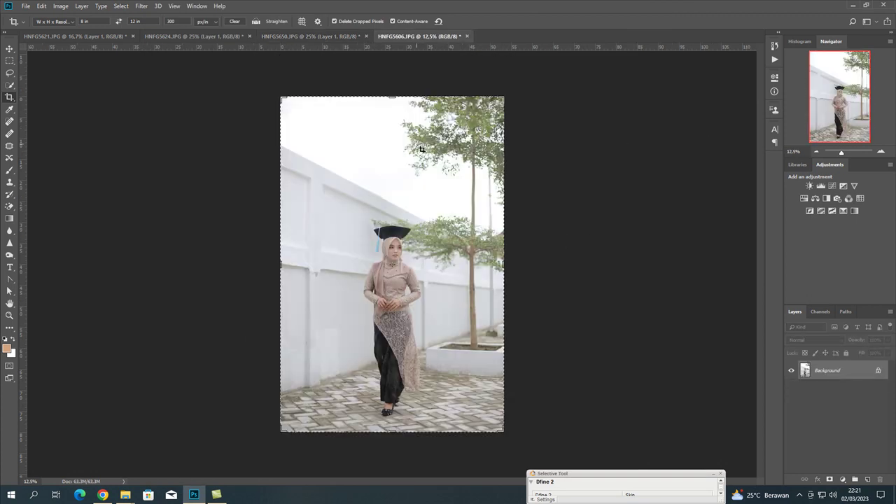
click(394, 120)
drag(392, 98, 390, 117)
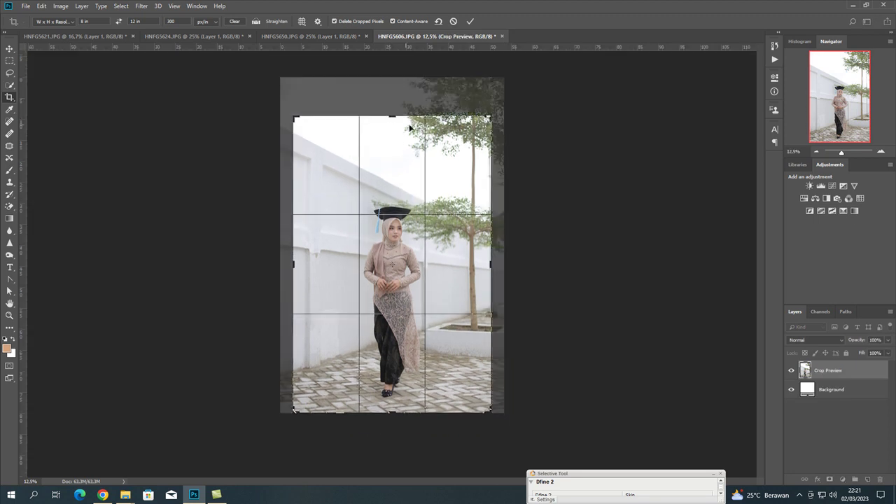
click(404, 148)
drag(405, 149, 413, 150)
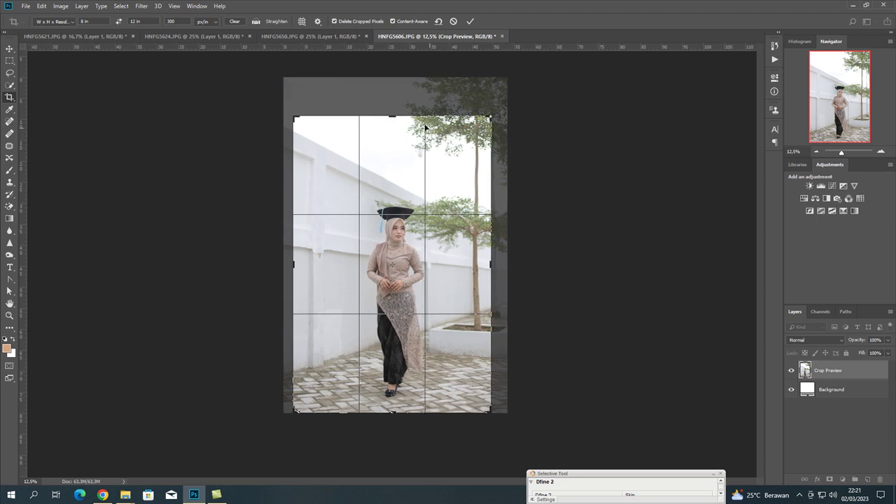
drag(392, 116, 395, 140)
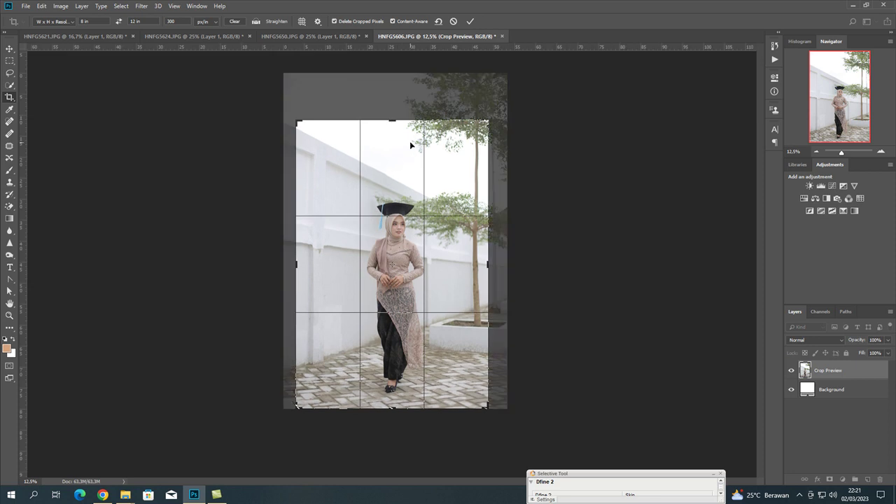
click(469, 23)
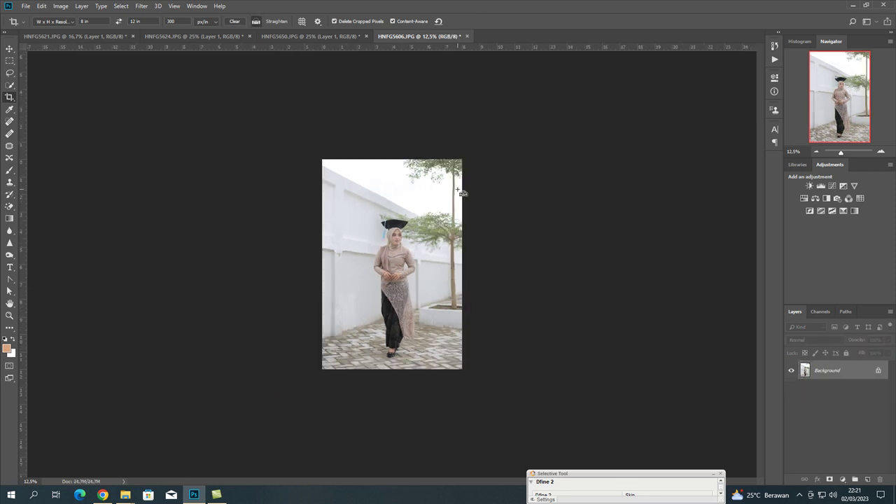
Step: Duplicate the cropped HNFG5606 photo onto Layer 1 and zoom in
key(ctrl+j)
key(ctrl+plus)
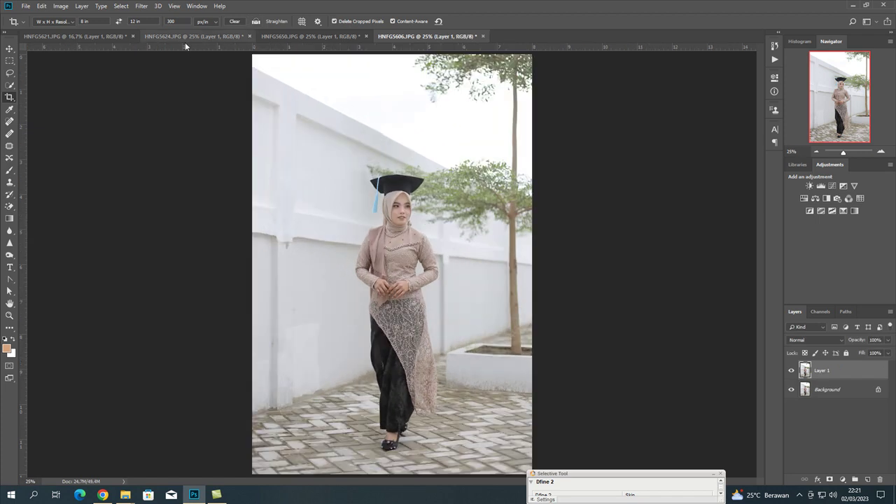
click(142, 6)
Step: Open Camera Raw Filter with Ctrl+Shift+A and apply a saved brightening preset
key(Escape)
key(ctrl+shift+a)
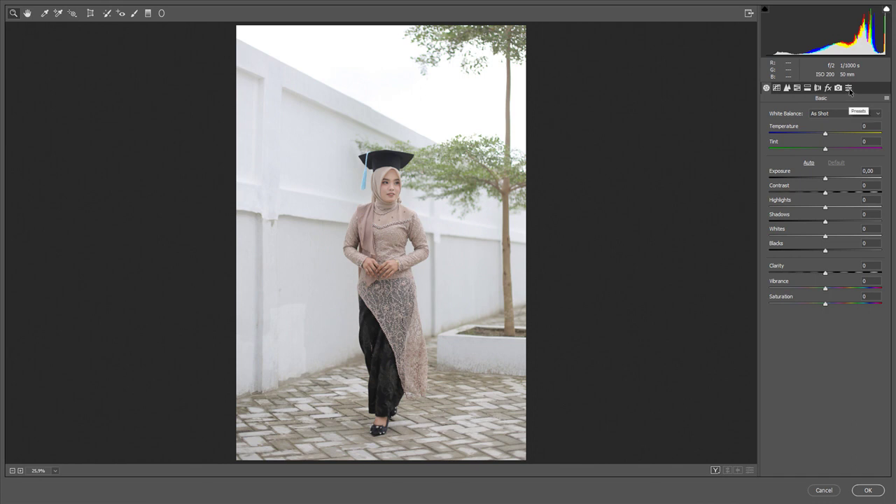
click(848, 88)
click(785, 205)
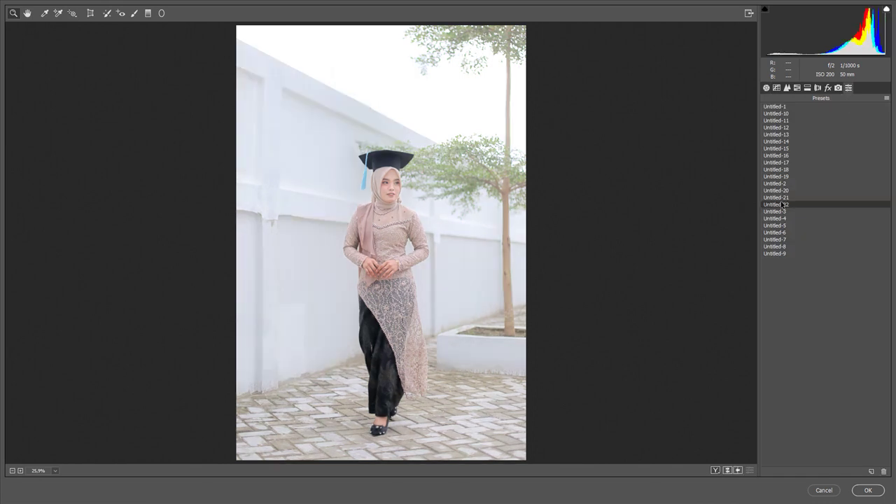
Step: Adjust Contrast, set Clarity -5, Whites -67, Temperature 0 and Tint +6
click(765, 87)
drag(802, 193, 818, 193)
drag(821, 273, 838, 252)
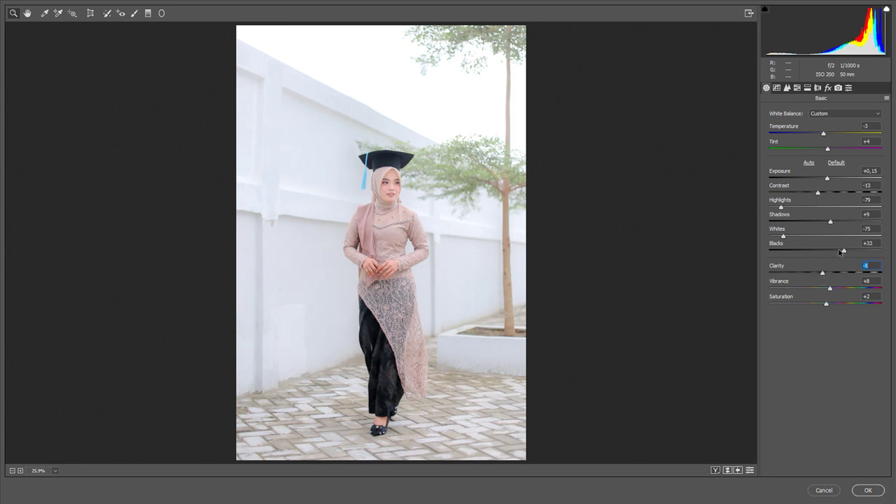
click(828, 179)
drag(785, 237, 793, 236)
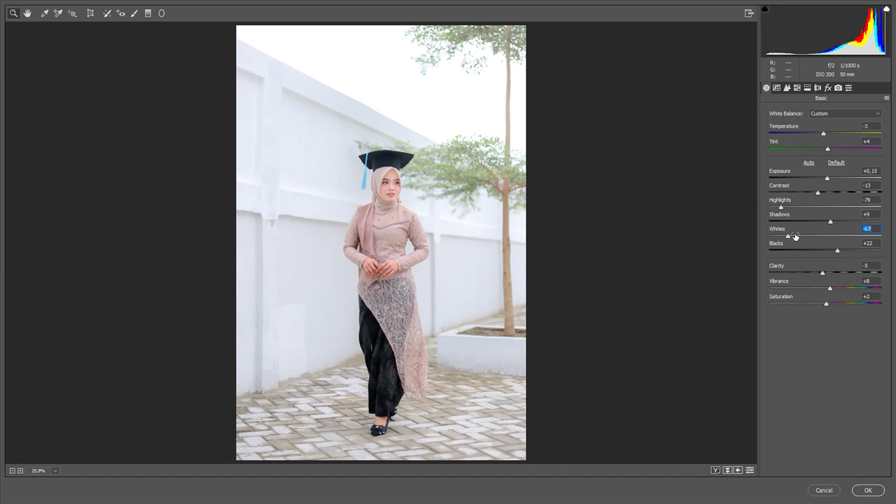
drag(823, 135, 825, 135)
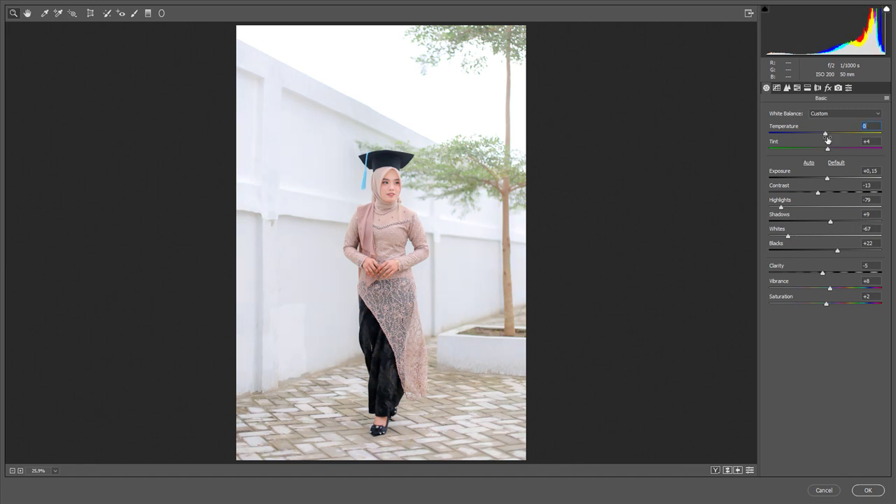
click(828, 149)
Step: Lower parametric Highlights to +29 and adjust the Lights and Darks levels
click(777, 88)
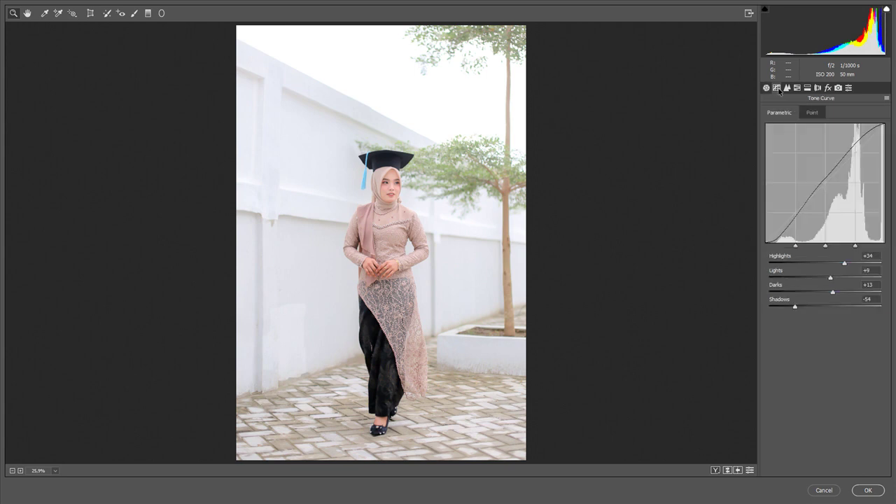
click(844, 263)
drag(845, 263, 841, 263)
click(830, 278)
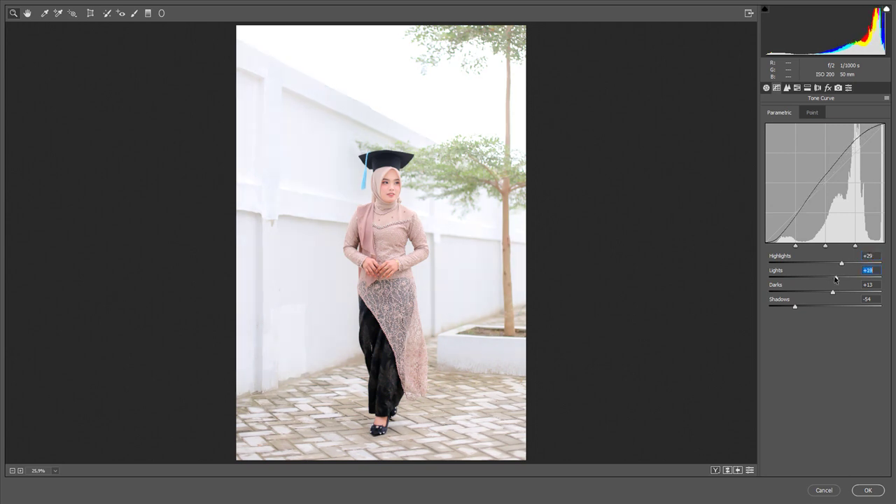
drag(832, 292, 832, 279)
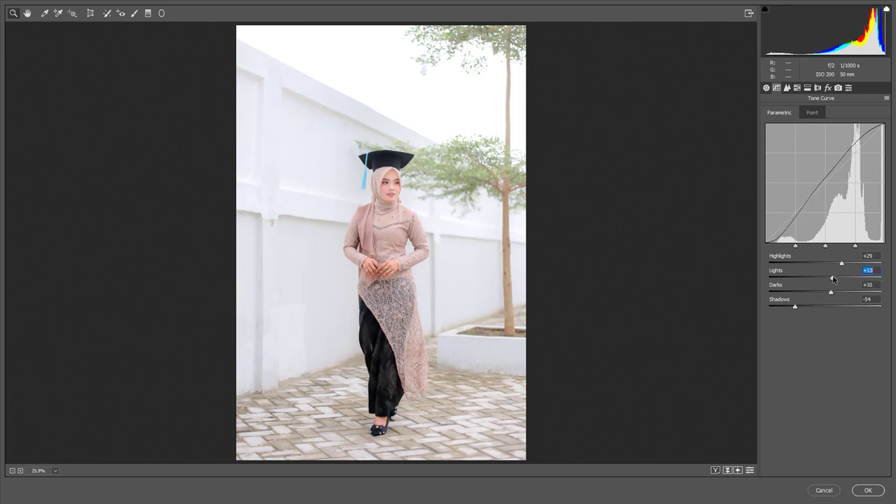
Step: Add point-curve points lifting bright tones and shadows (60/54), discarding a trial midtone point
click(811, 114)
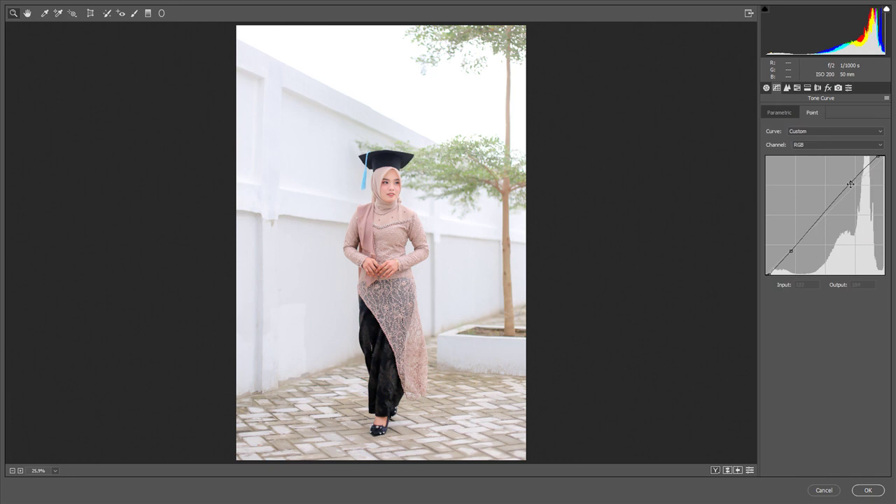
drag(850, 183, 849, 184)
click(791, 251)
drag(791, 251, 791, 250)
click(779, 260)
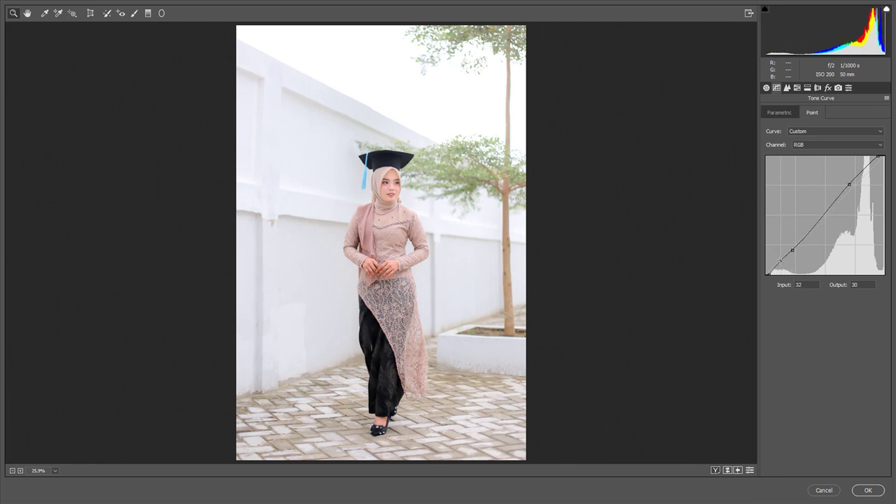
drag(792, 250, 793, 250)
click(821, 217)
drag(821, 218, 820, 222)
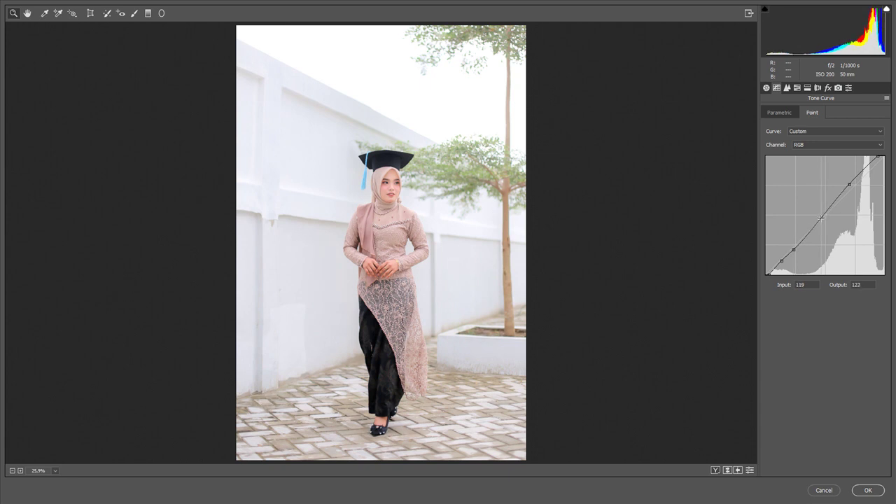
ctrl+click(820, 219)
key(ctrl+plus)
Step: In before/after view, lower Contrast to -20 and warm Temperature to +1
key(q)
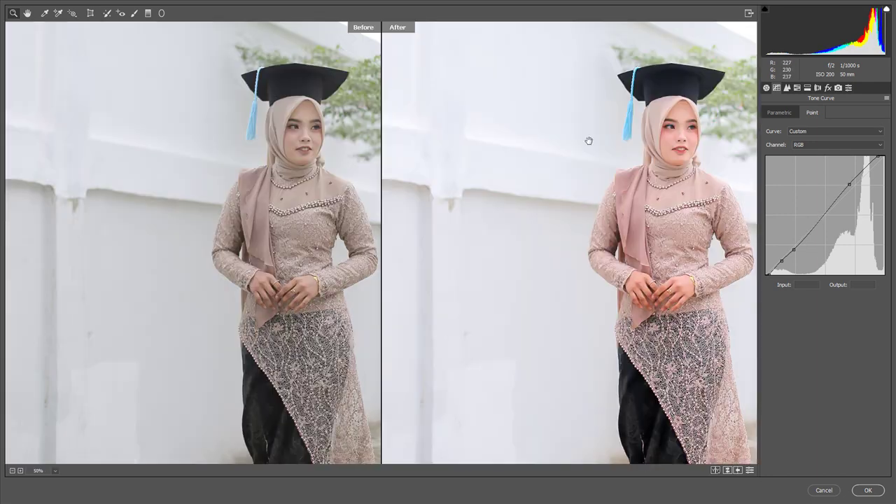
drag(588, 140, 490, 185)
click(765, 88)
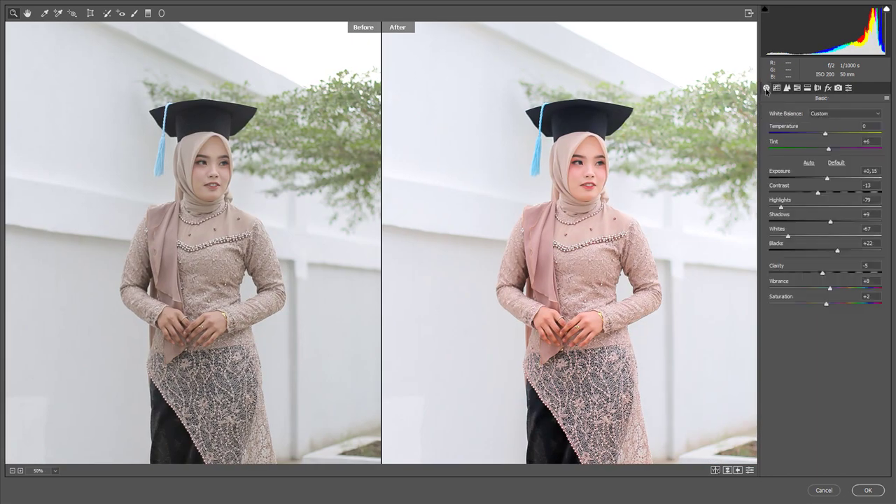
drag(817, 193, 828, 179)
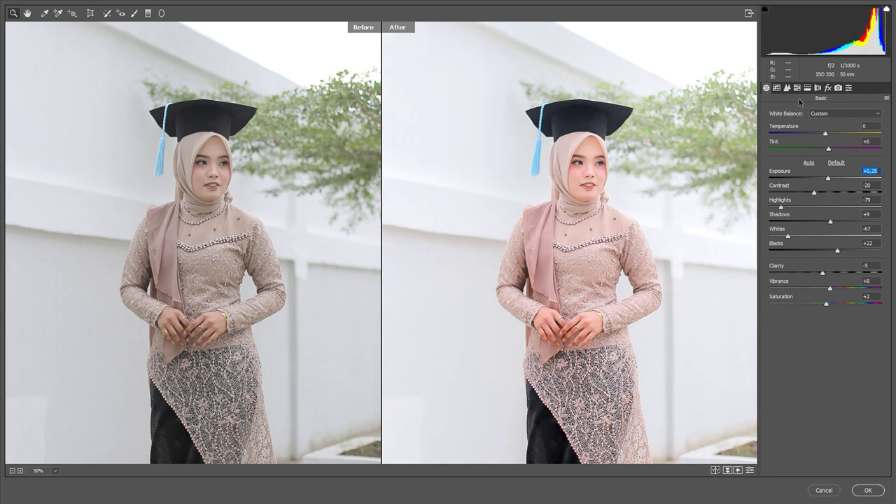
drag(825, 134, 826, 135)
Step: Reduce sharpening Masking to 13 and Luminance noise reduction to 17
click(786, 87)
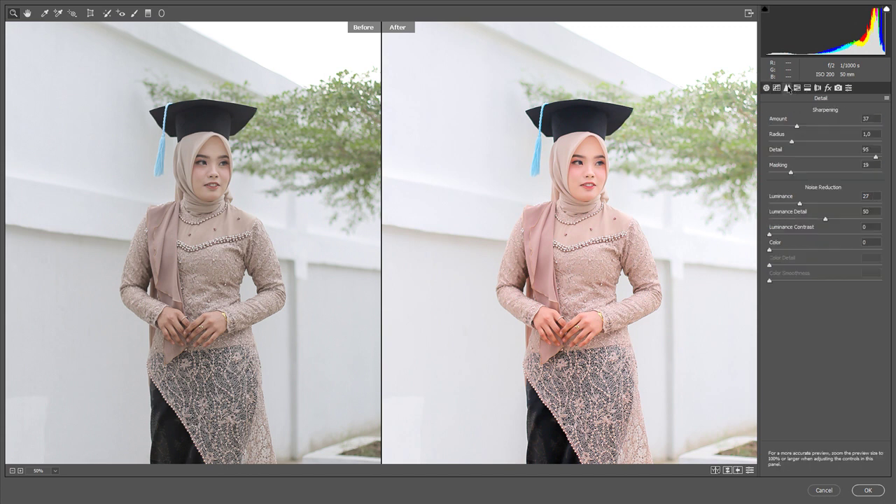
click(798, 128)
click(790, 171)
drag(791, 173, 784, 172)
drag(799, 203, 788, 204)
click(766, 88)
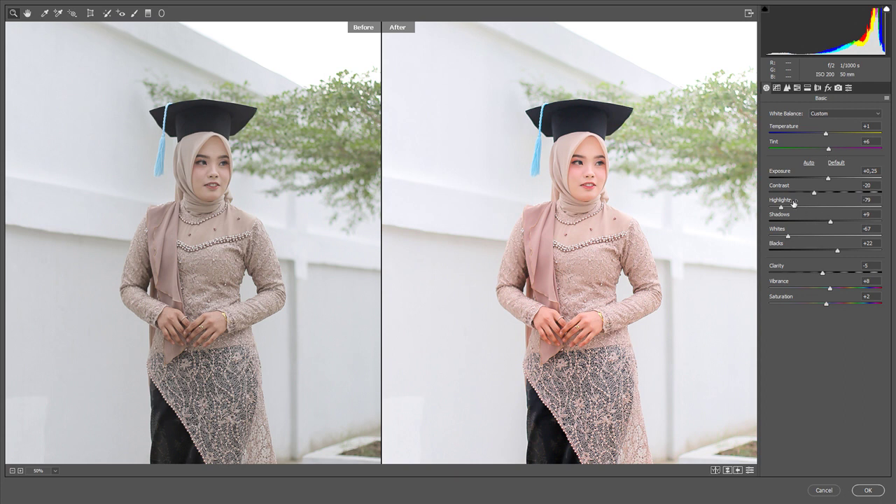
Step: Adjust orange luminance, set orange saturation to +1 and hue to +5
click(796, 88)
drag(831, 177, 829, 163)
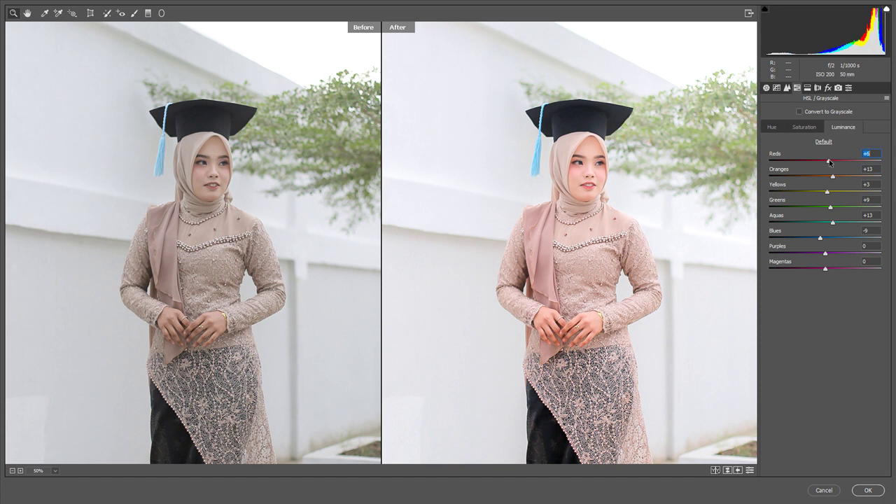
click(801, 126)
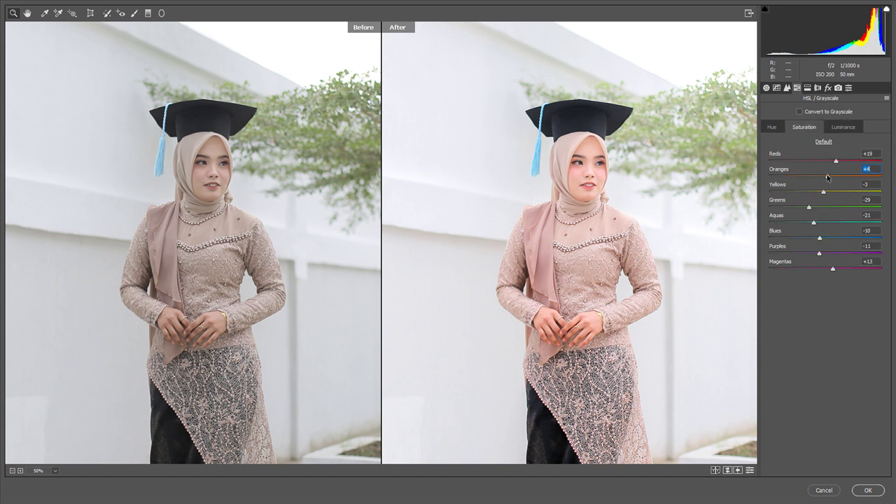
drag(825, 178, 825, 177)
click(772, 129)
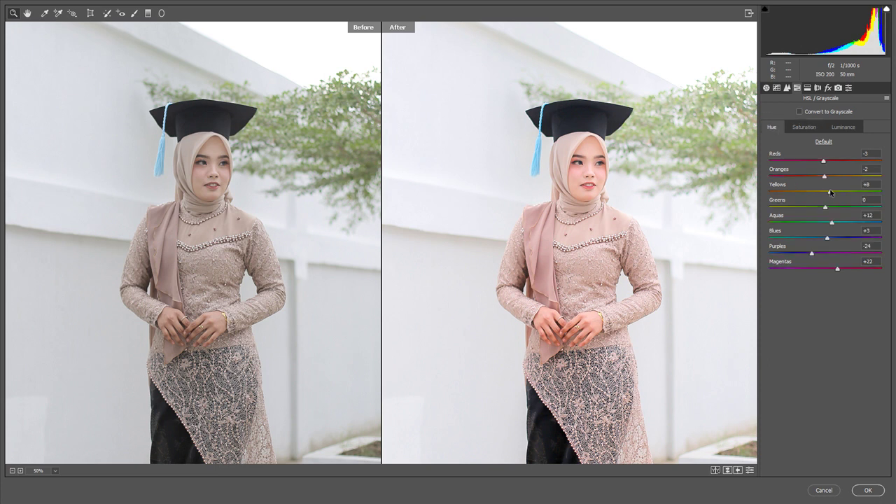
drag(824, 175, 828, 178)
Step: Add Dehaze of +8 and switch back to the single edited view
key(ctrl+0)
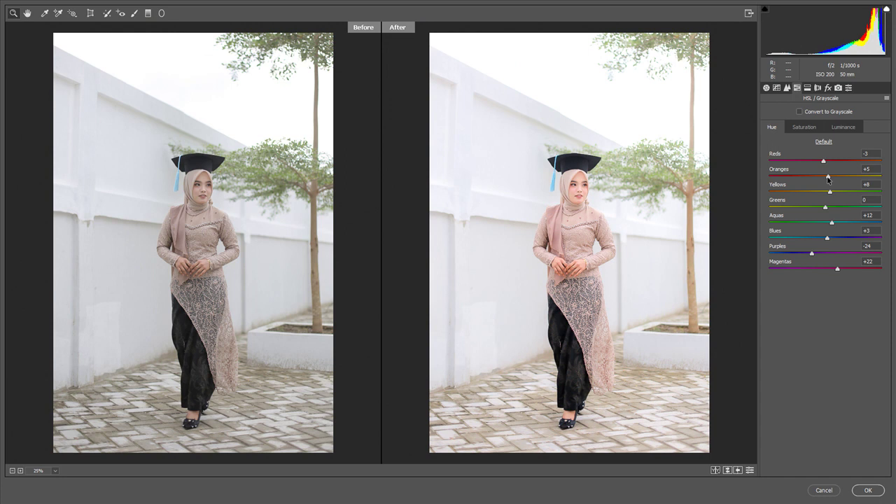
key(ctrl+plus)
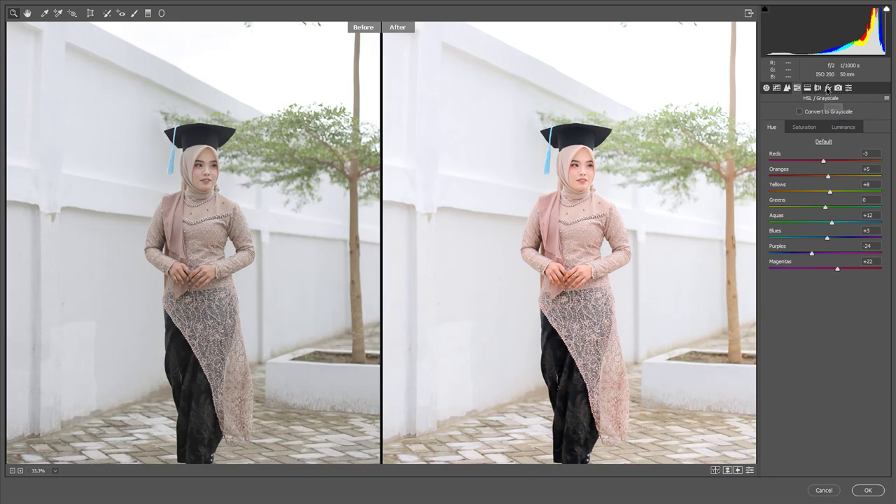
click(827, 87)
drag(825, 120, 830, 129)
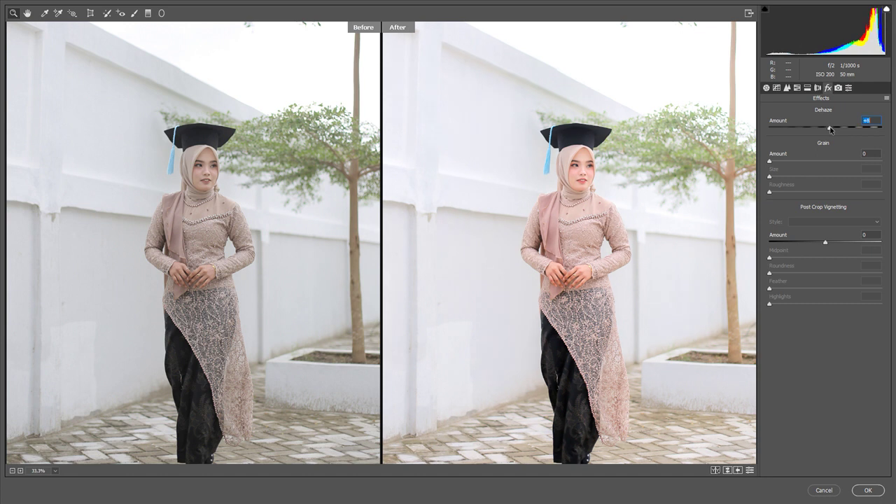
key(q)
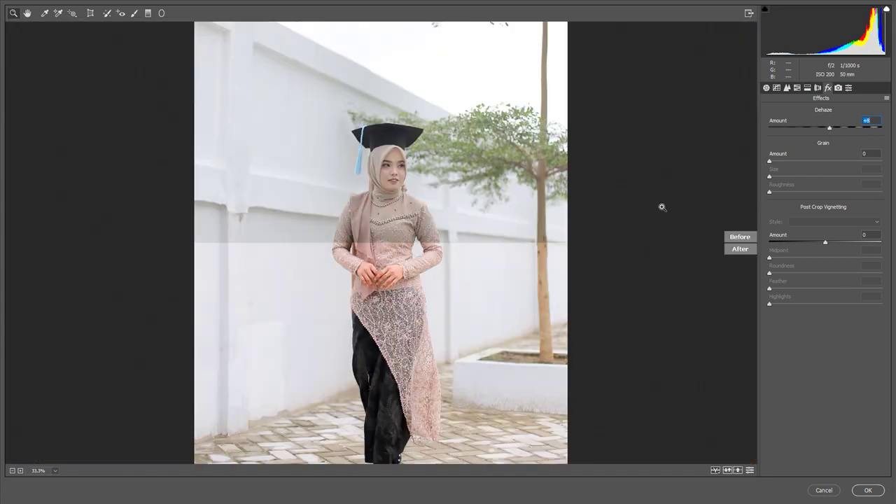
key(q)
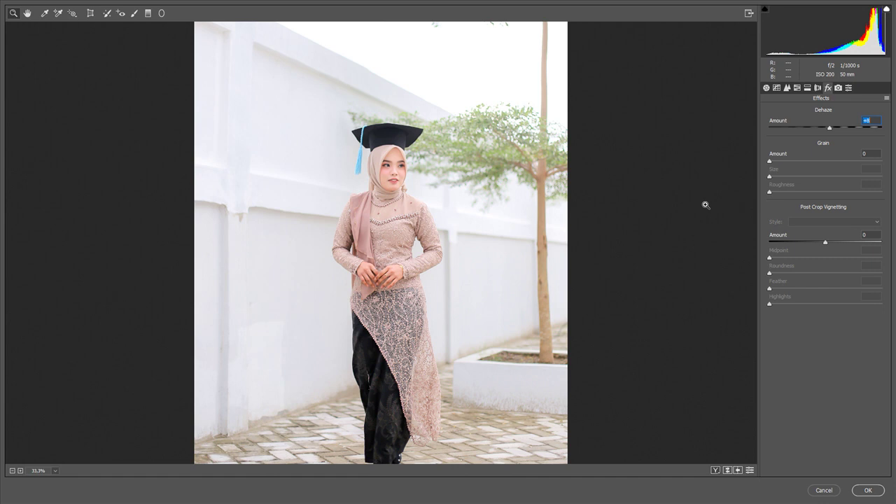
alt+click(705, 205)
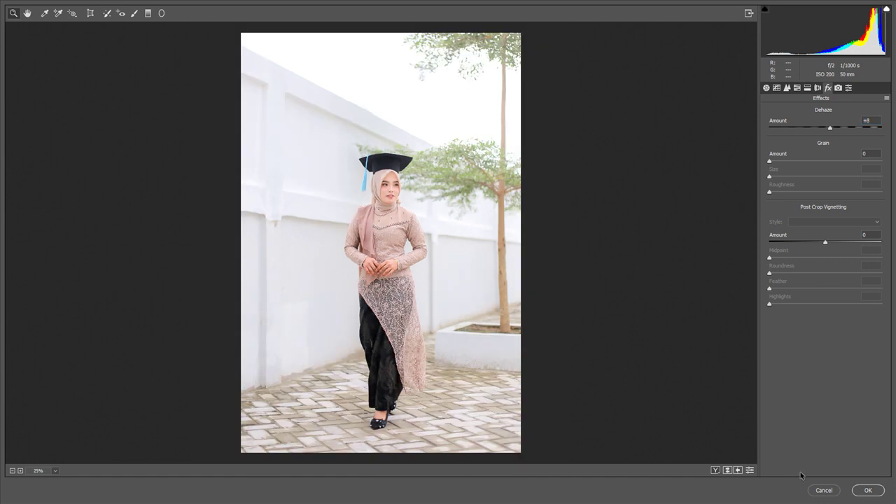
Step: Commit the Camera Raw grade to Layer 1 of the HNFG5606 photo
click(867, 490)
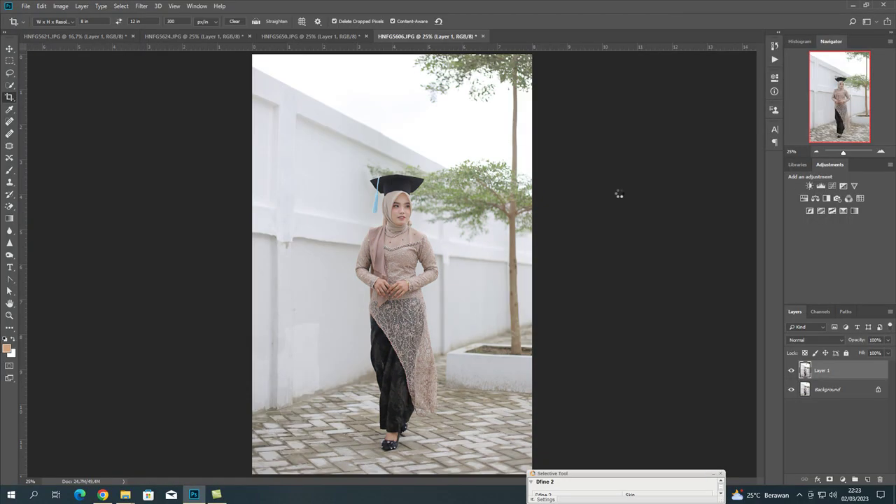